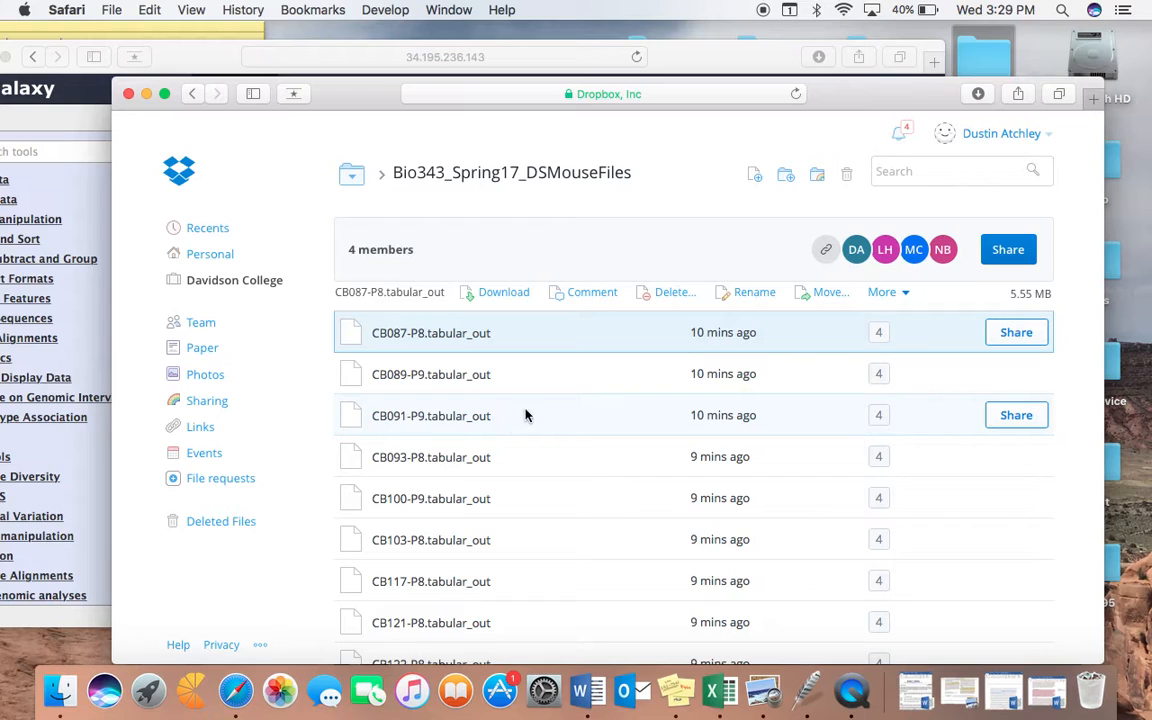
Step: Create a share link for CB087-P8.tabular_out in the Dropbox folder, copy the link, and close the sharing dialog
scroll(532, 409, down, 3)
drag(361, 93, 373, 39)
scroll(545, 341, up, 3)
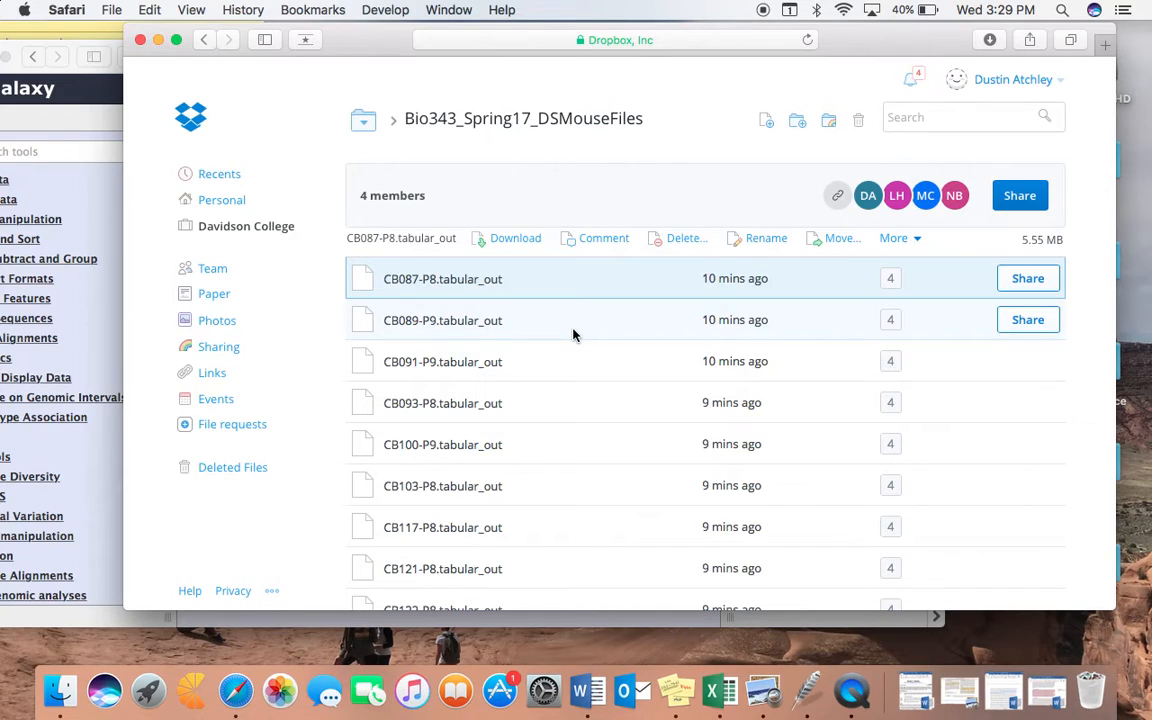
click(1027, 280)
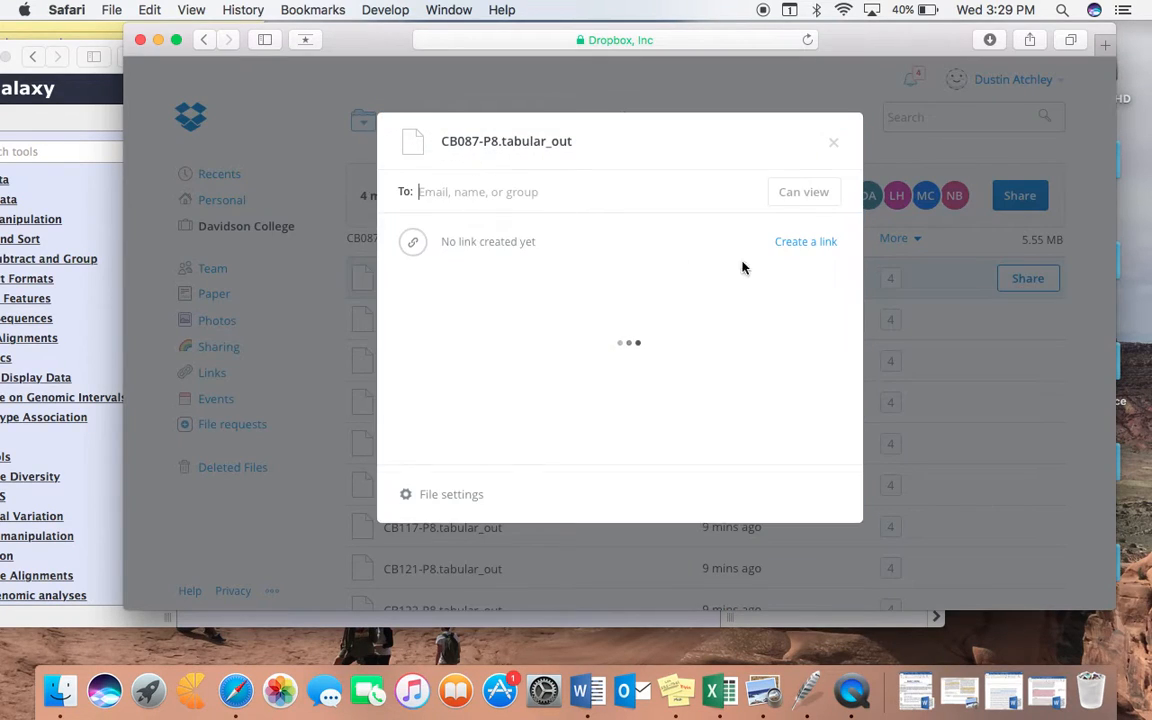
click(791, 255)
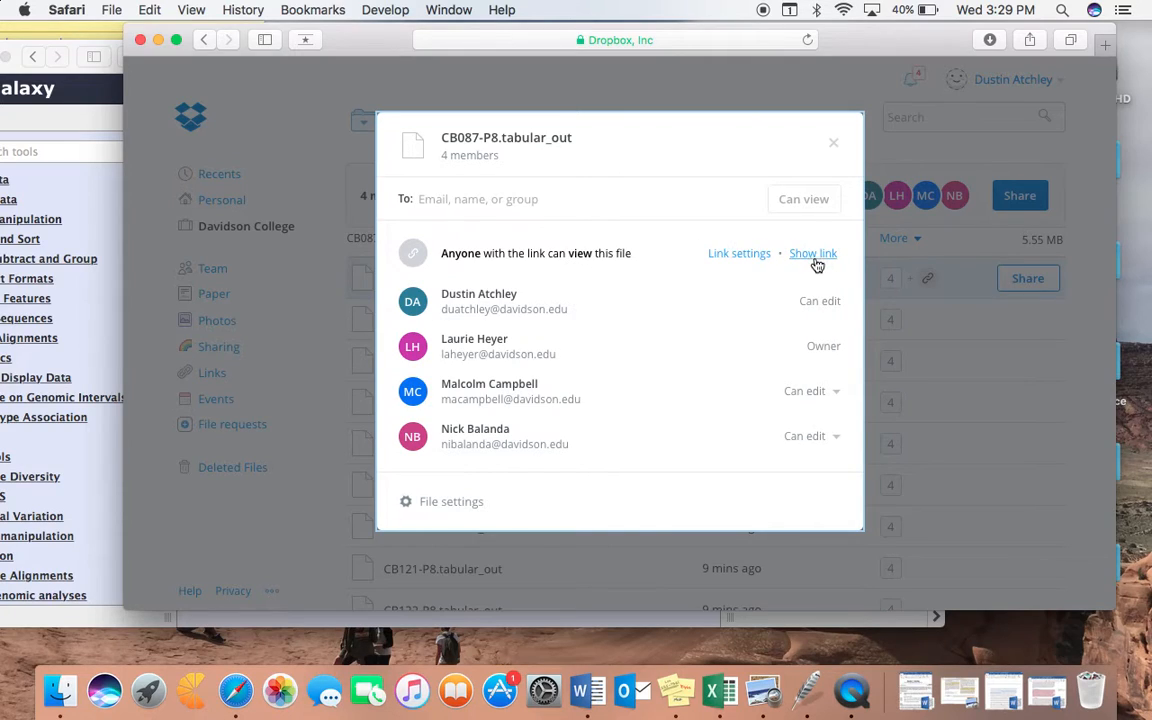
click(806, 256)
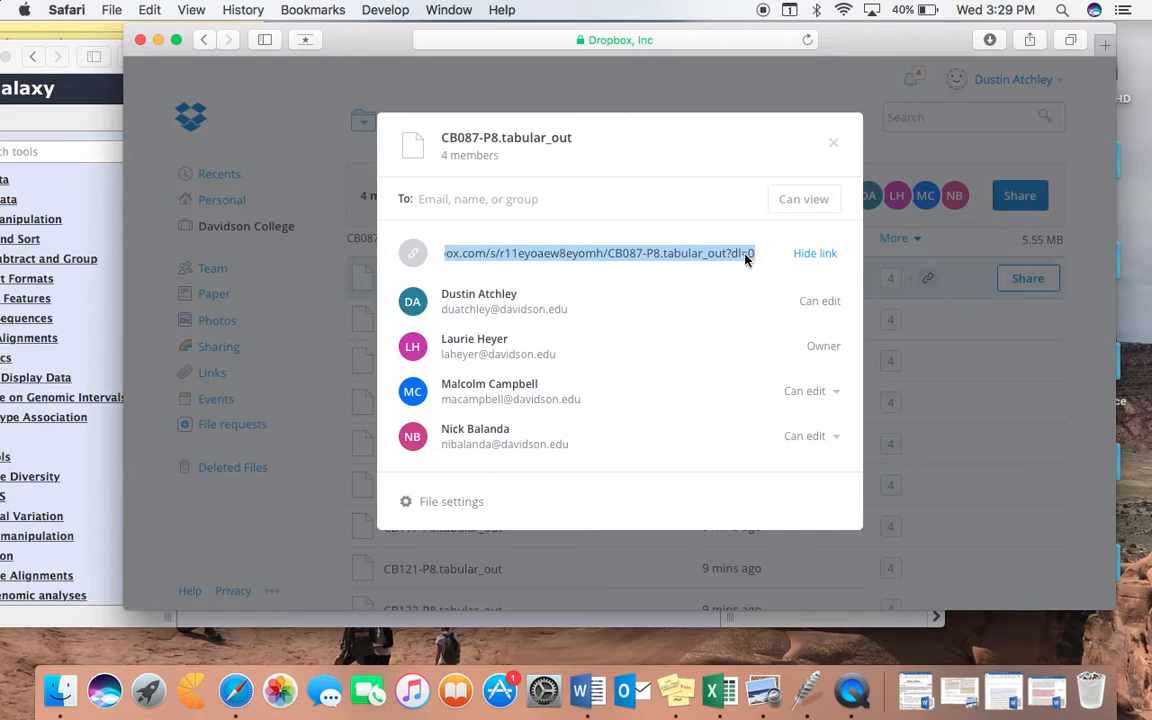
key(super+c)
click(834, 147)
Step: Switch to Galaxy and upload CB087-P8.tabular_out by fetching the copied Dropbox link, with its ending changed to dl=1
click(85, 185)
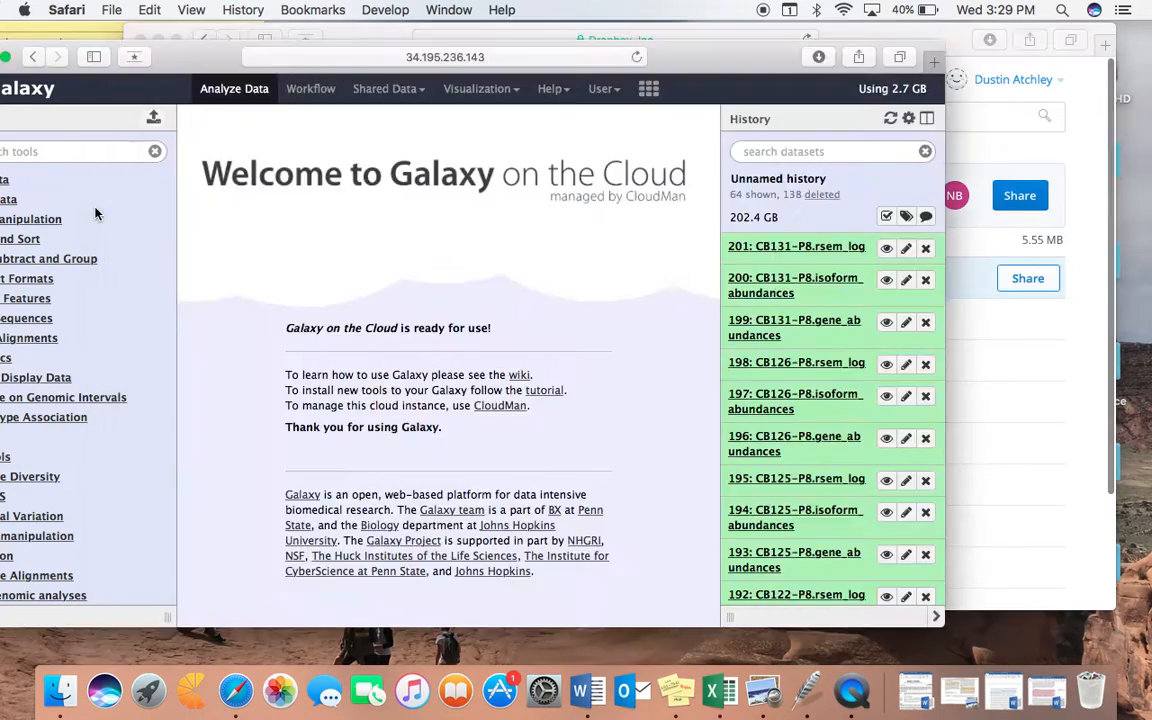
drag(190, 60, 382, 60)
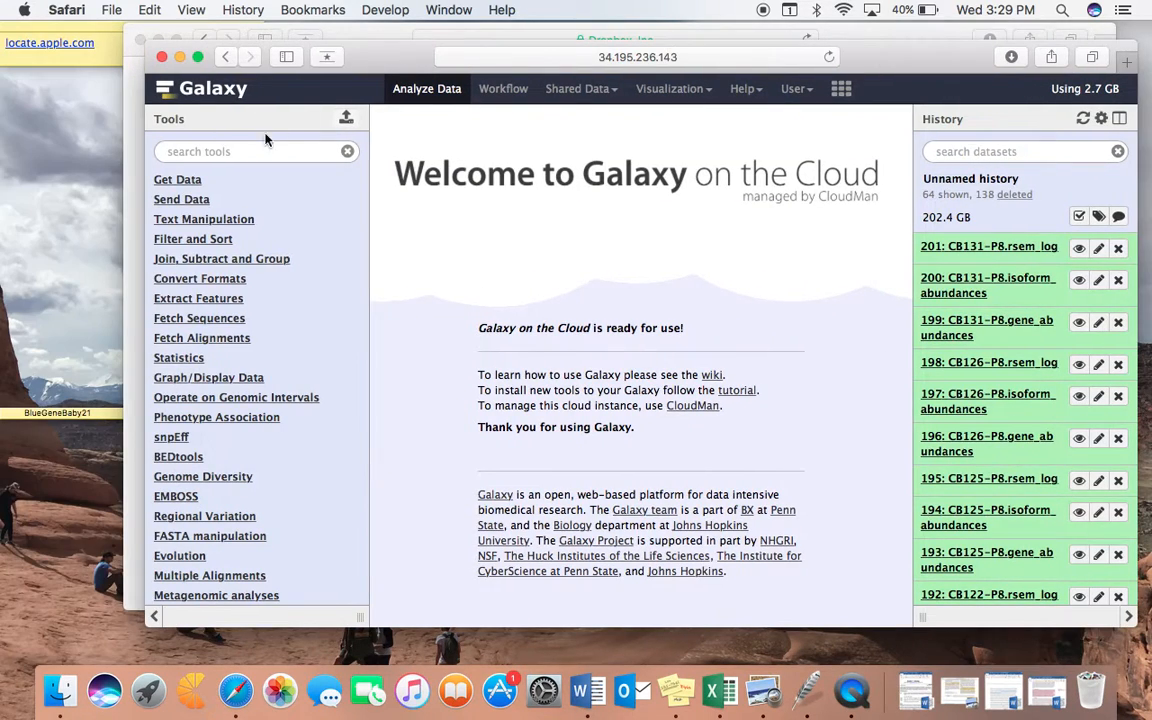
click(195, 186)
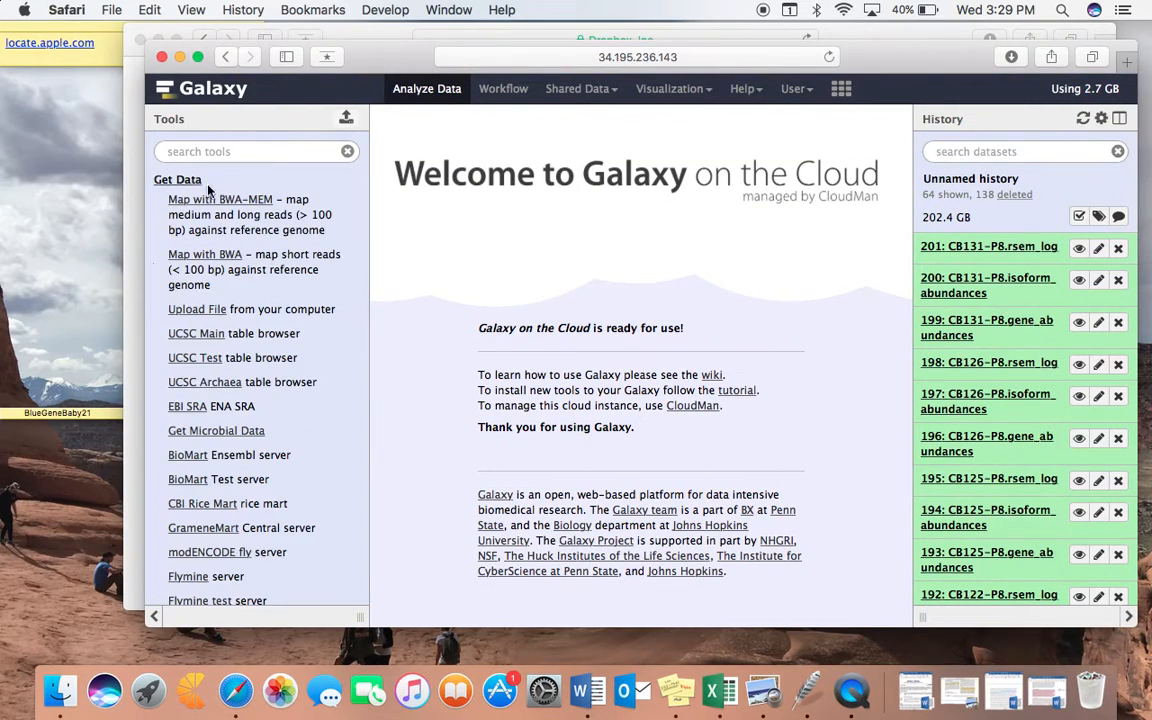
click(205, 316)
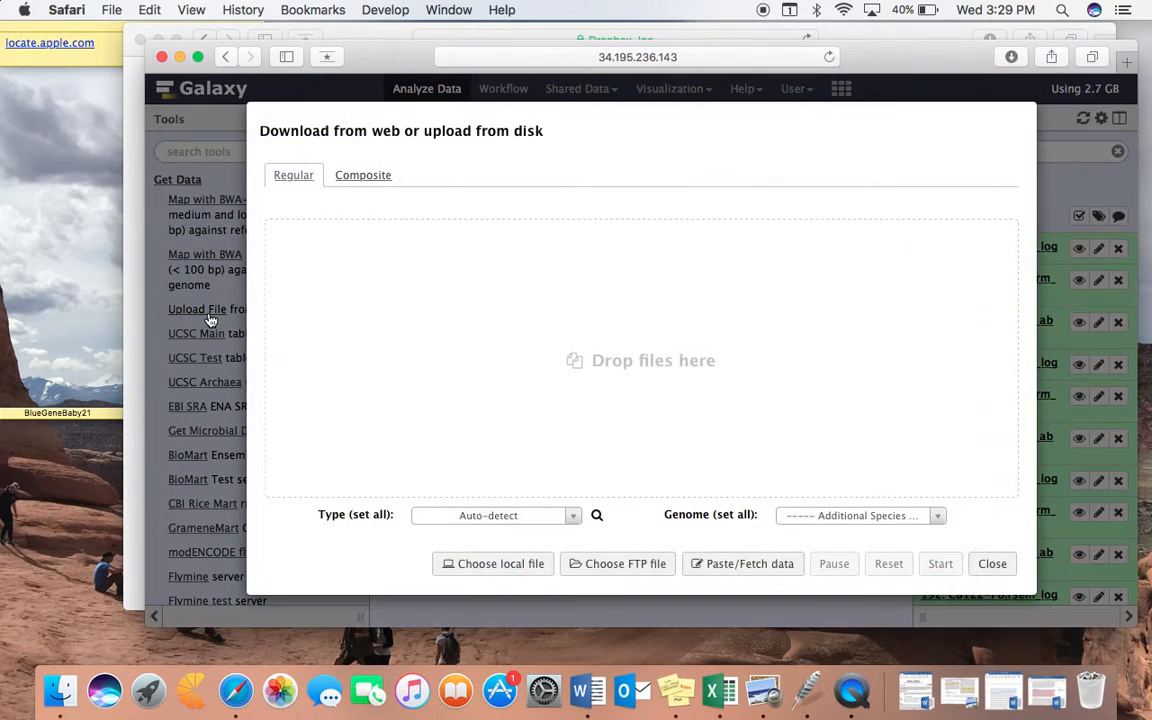
click(708, 564)
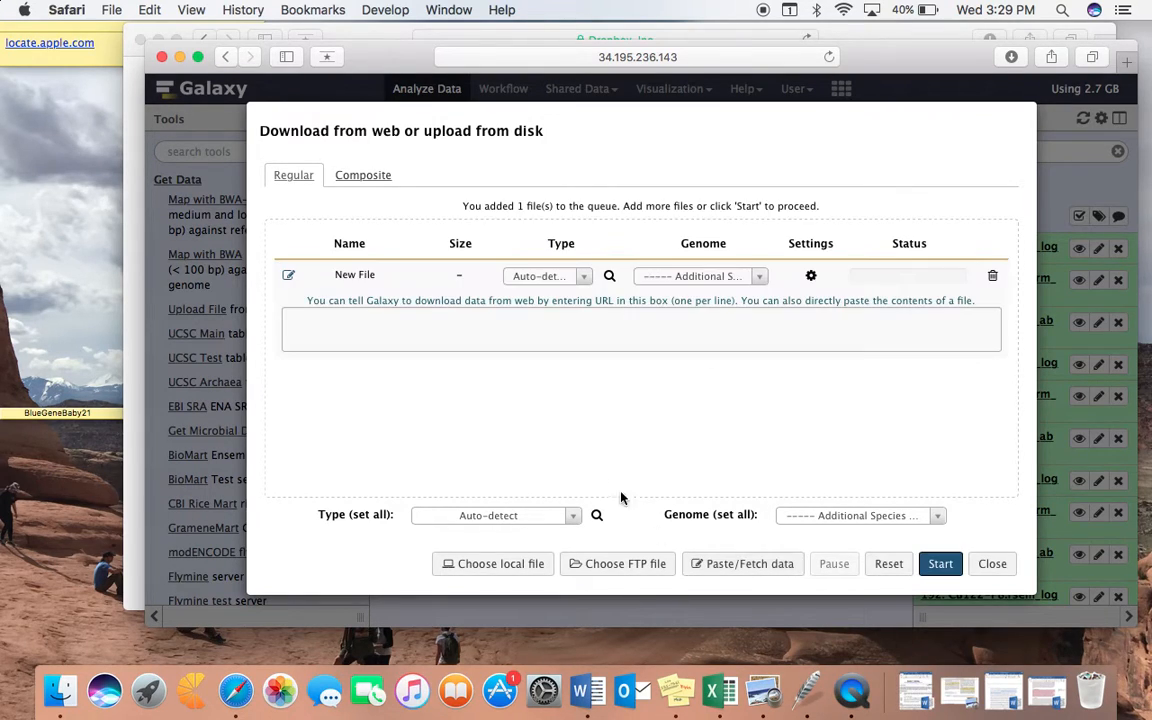
click(380, 323)
key(super+v)
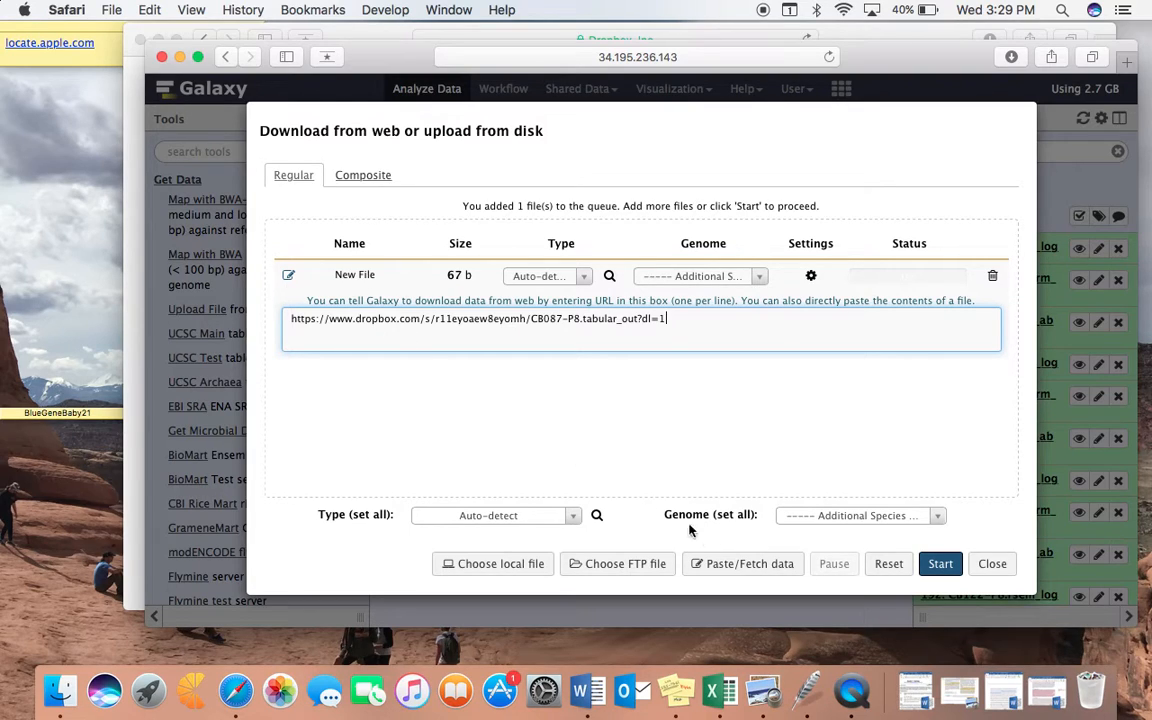
click(940, 564)
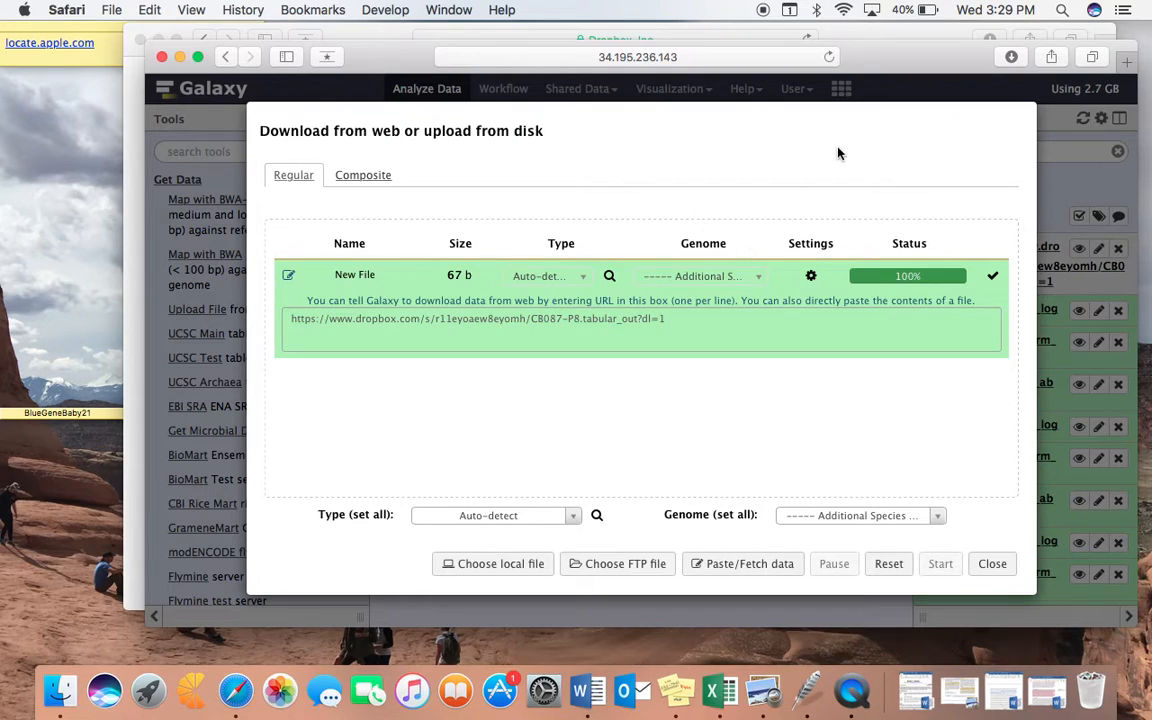
drag(896, 65, 741, 79)
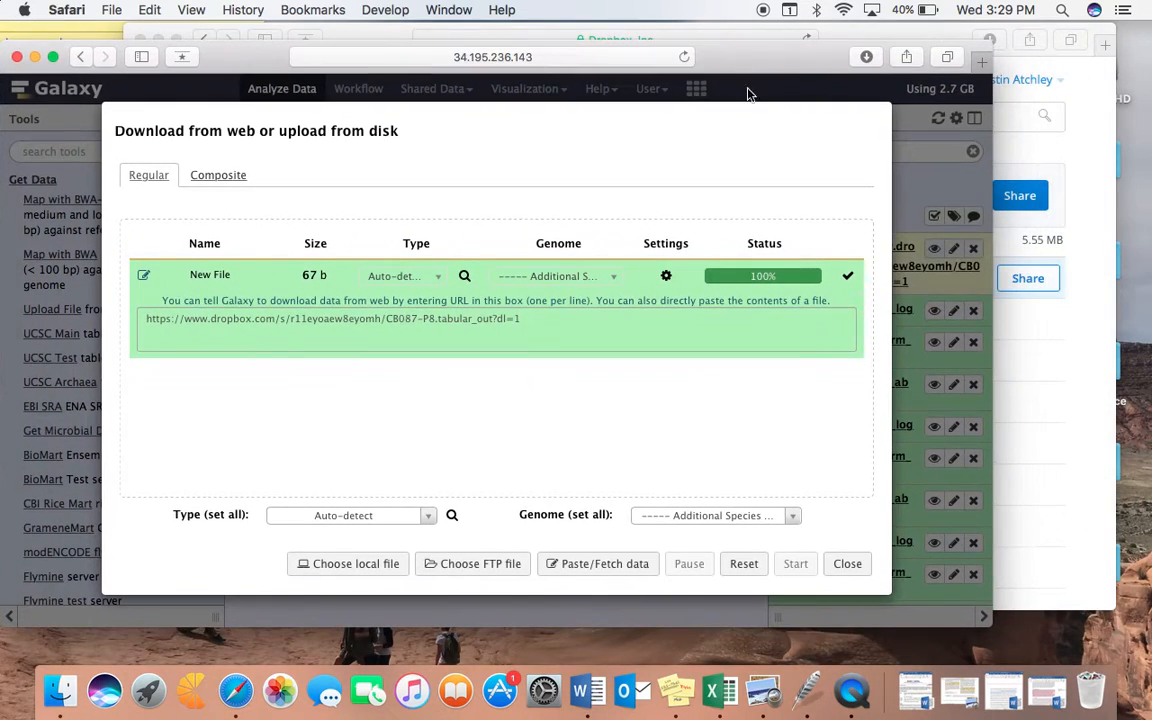
click(843, 563)
Step: Switch to Dropbox, download all twelve .tabular_out files from Bio343_Spring17_DSMouseFiles together, and minimize the Dropbox window
click(1086, 323)
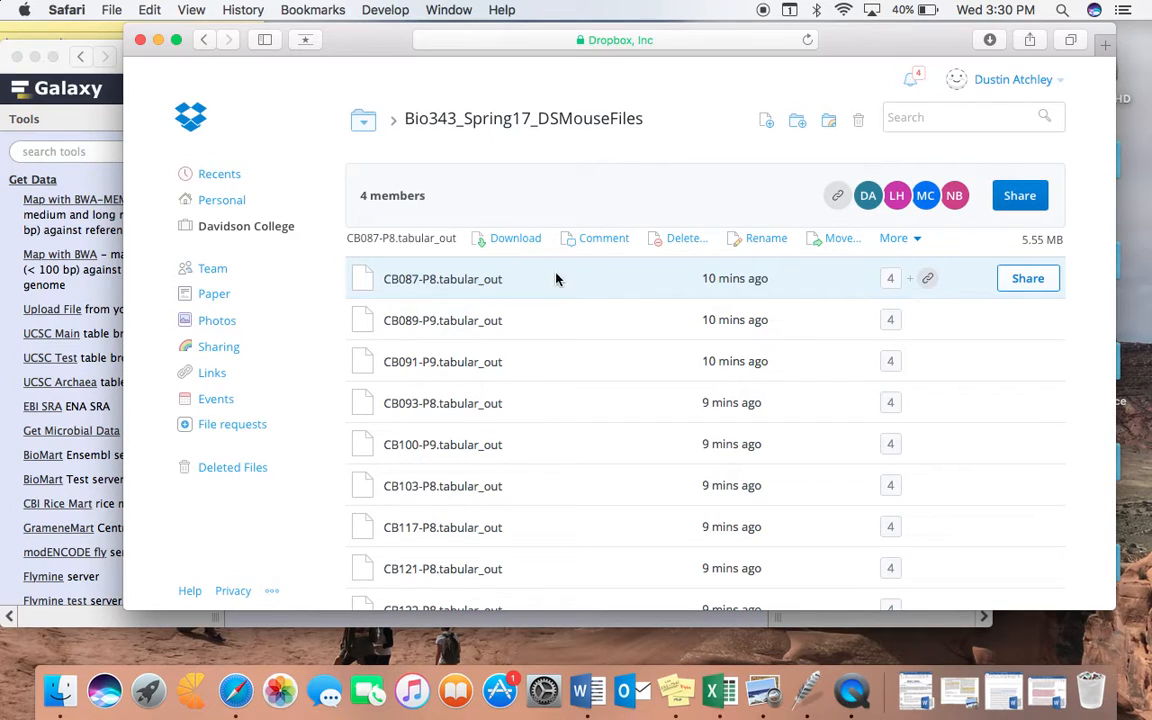
click(563, 322)
click(555, 287)
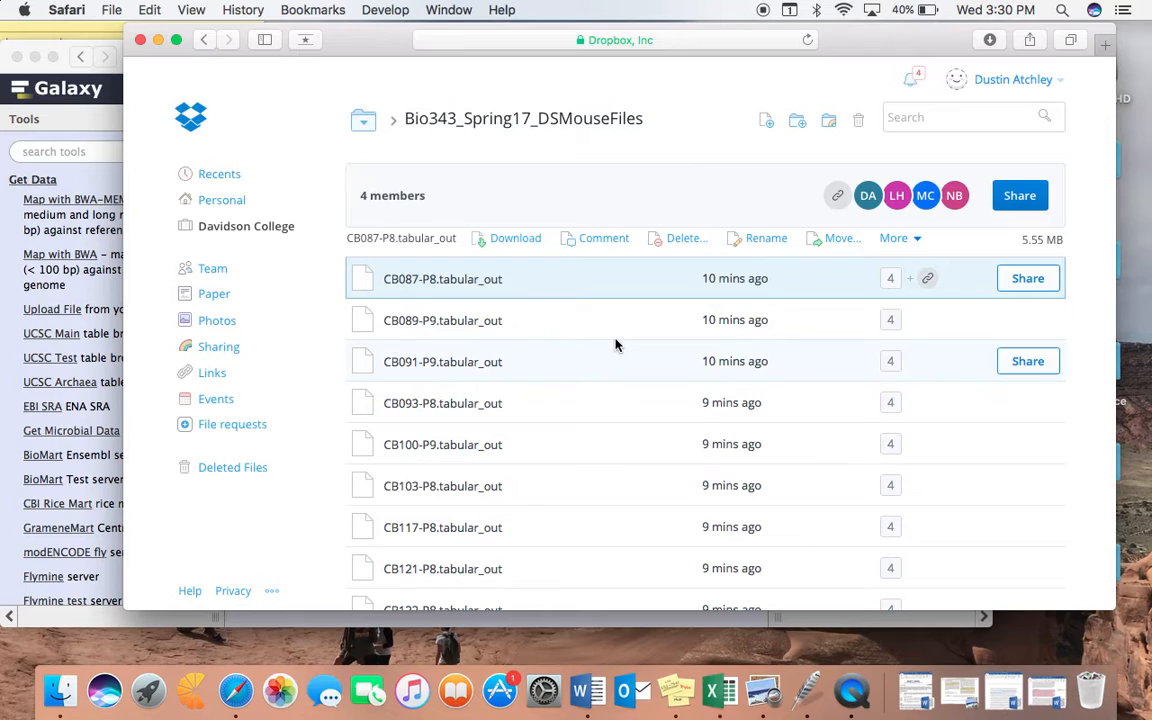
key(shift+Down)
key(shift+Down)
key(shift+Down)
key(shift+Down)
key(shift+Down)
key(shift+Down)
key(shift+Down)
key(shift+Down)
key(shift+Down)
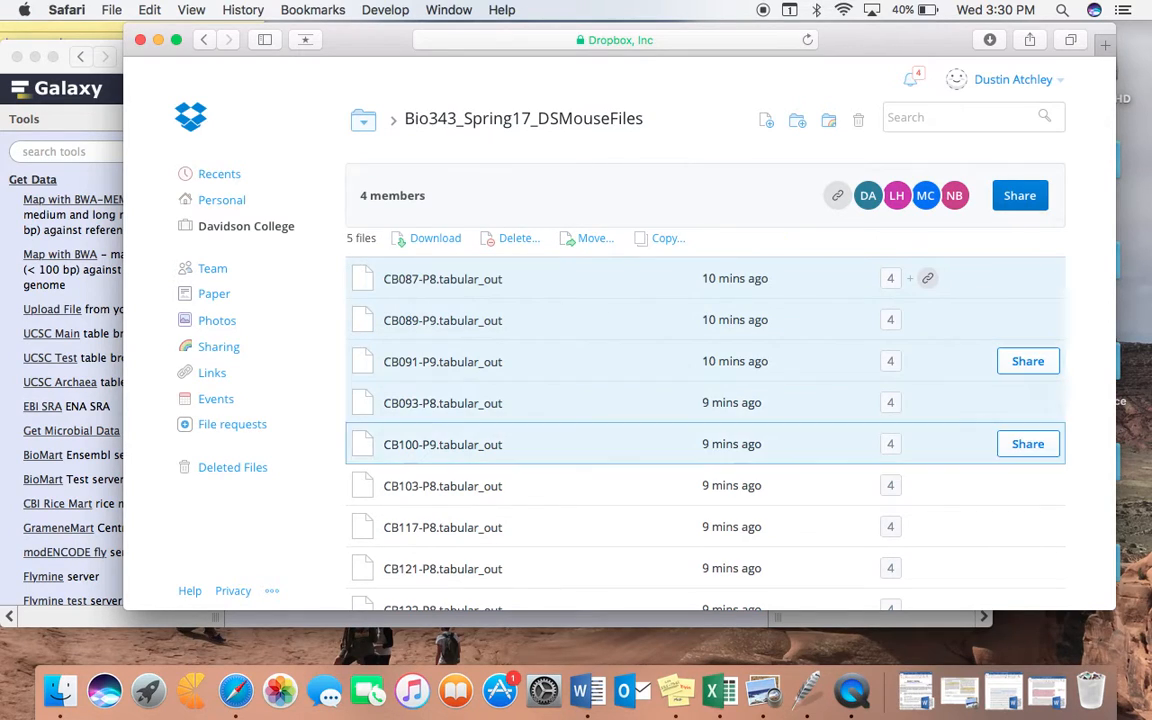
key(shift+Down)
key(shift+Down)
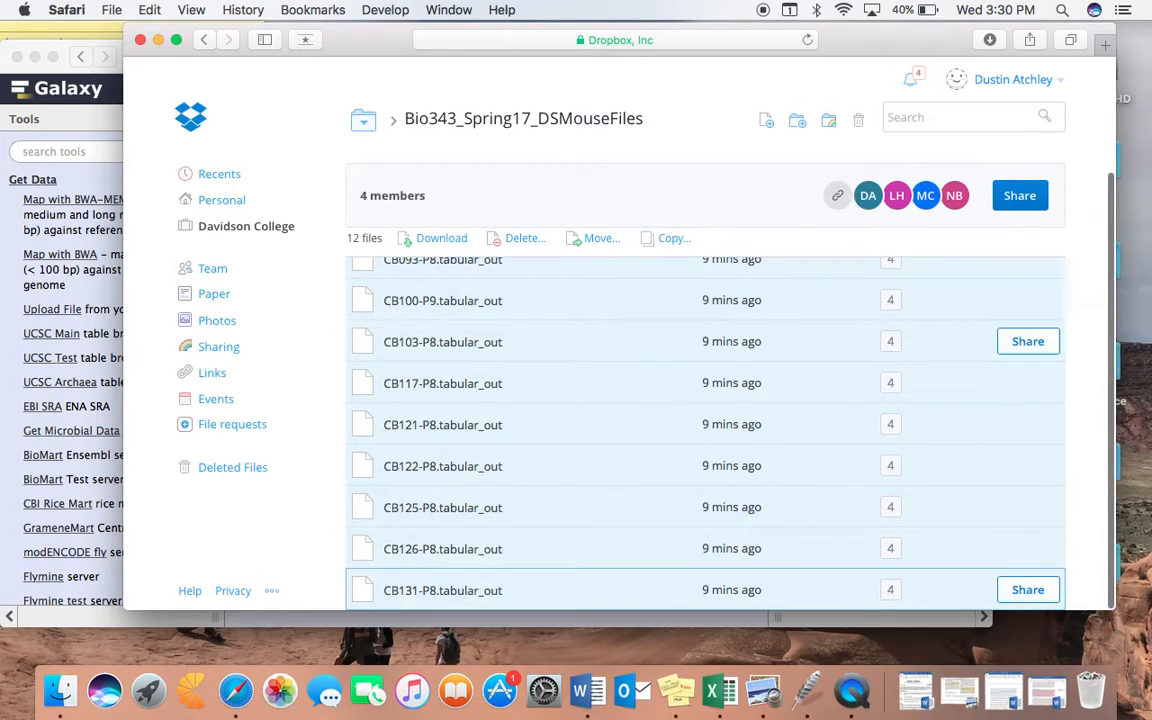
click(441, 238)
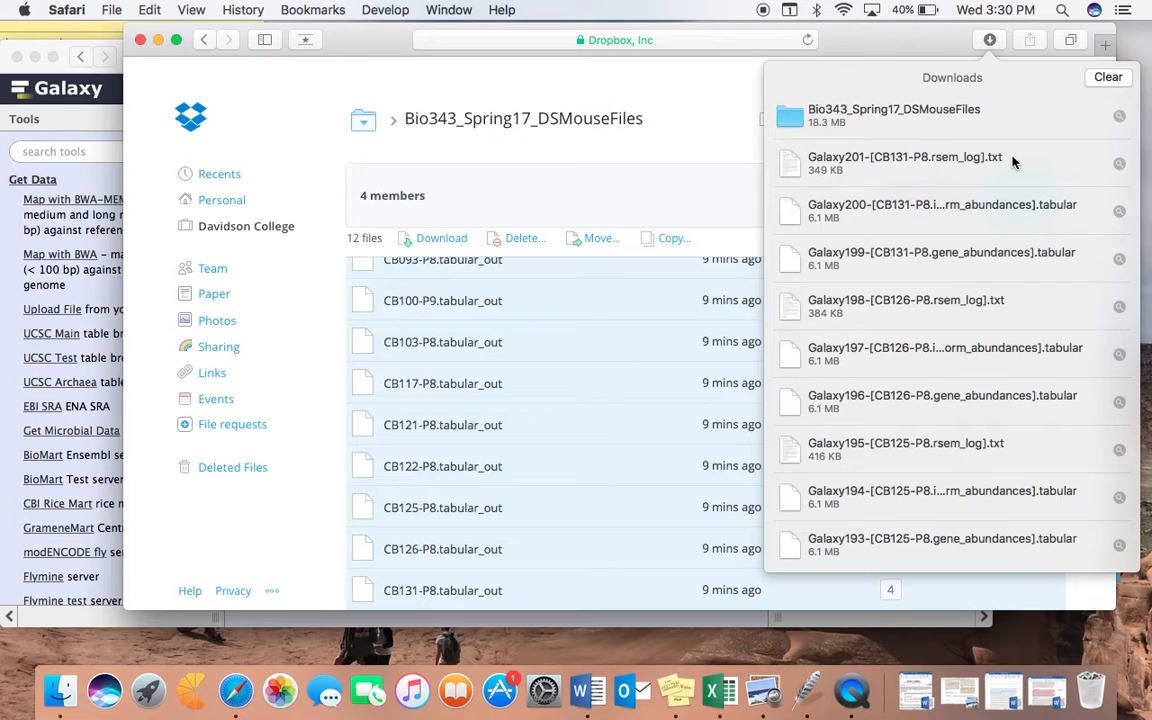
click(158, 40)
Step: Switch to Finder and expand the Bio343_Spring17_DSMouseFiles folder in Downloads
click(115, 11)
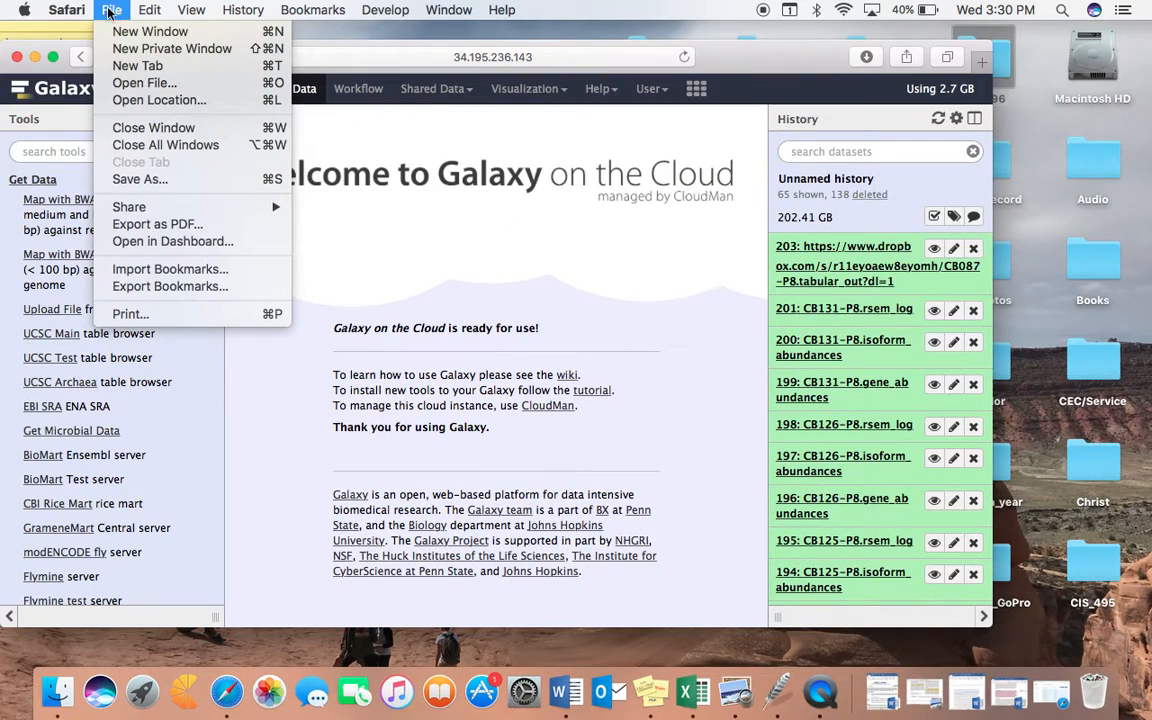
click(57, 688)
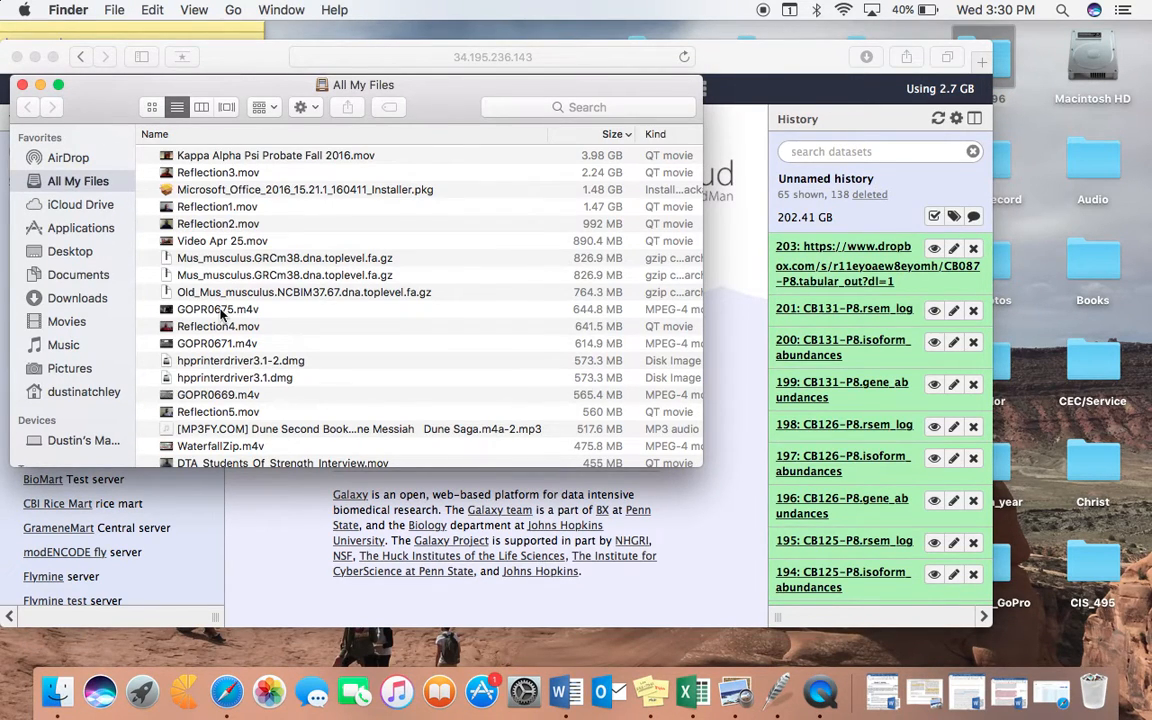
scroll(90, 248, down, 2)
scroll(84, 260, down, 2)
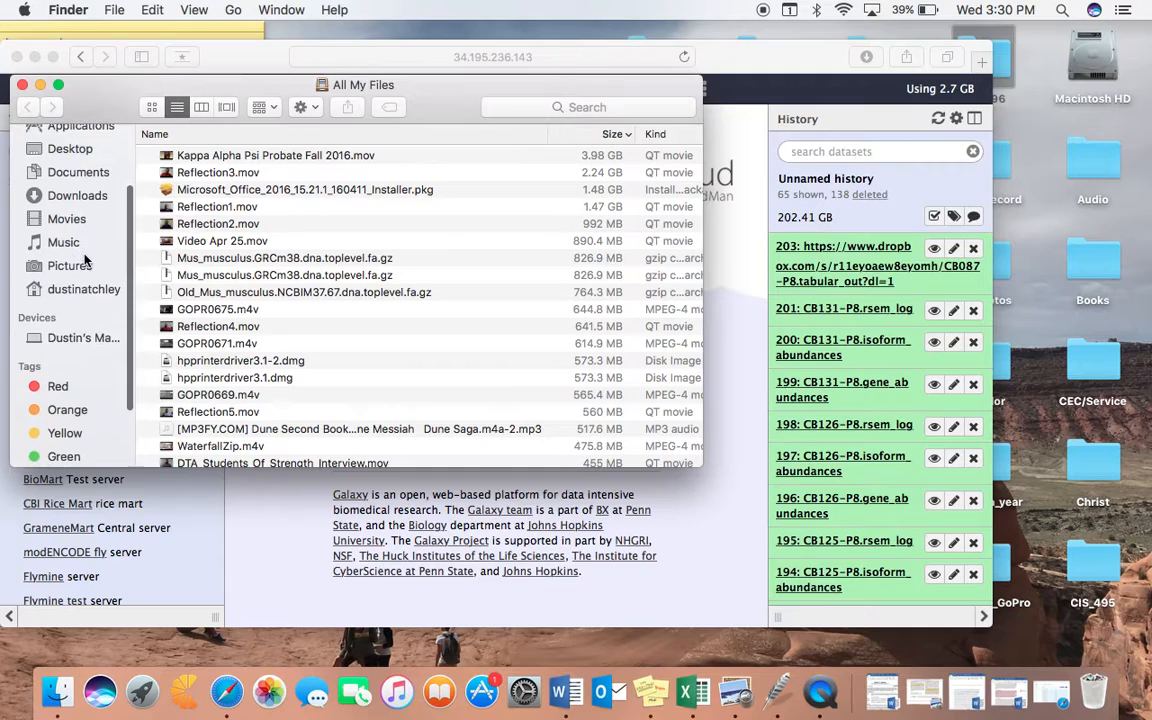
click(78, 227)
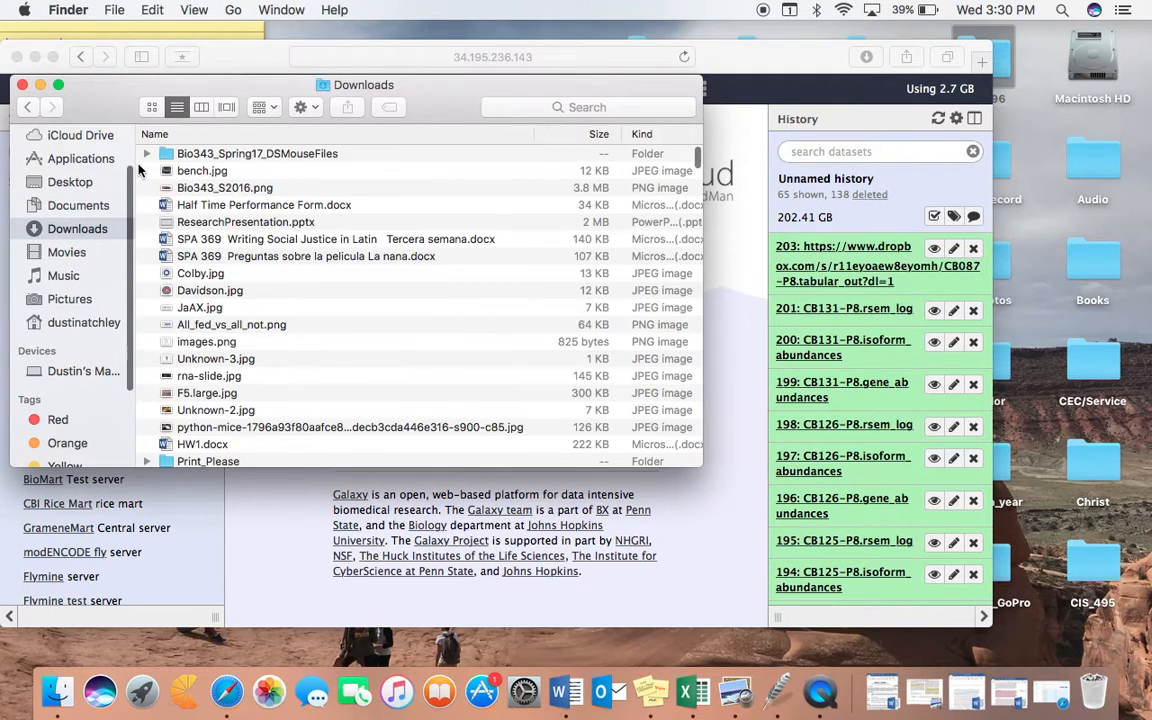
click(147, 153)
Step: Add all twelve .tabular_out files from the Bio343_Spring17_DSMouseFiles folder to Galaxy's Upload File queue
click(236, 172)
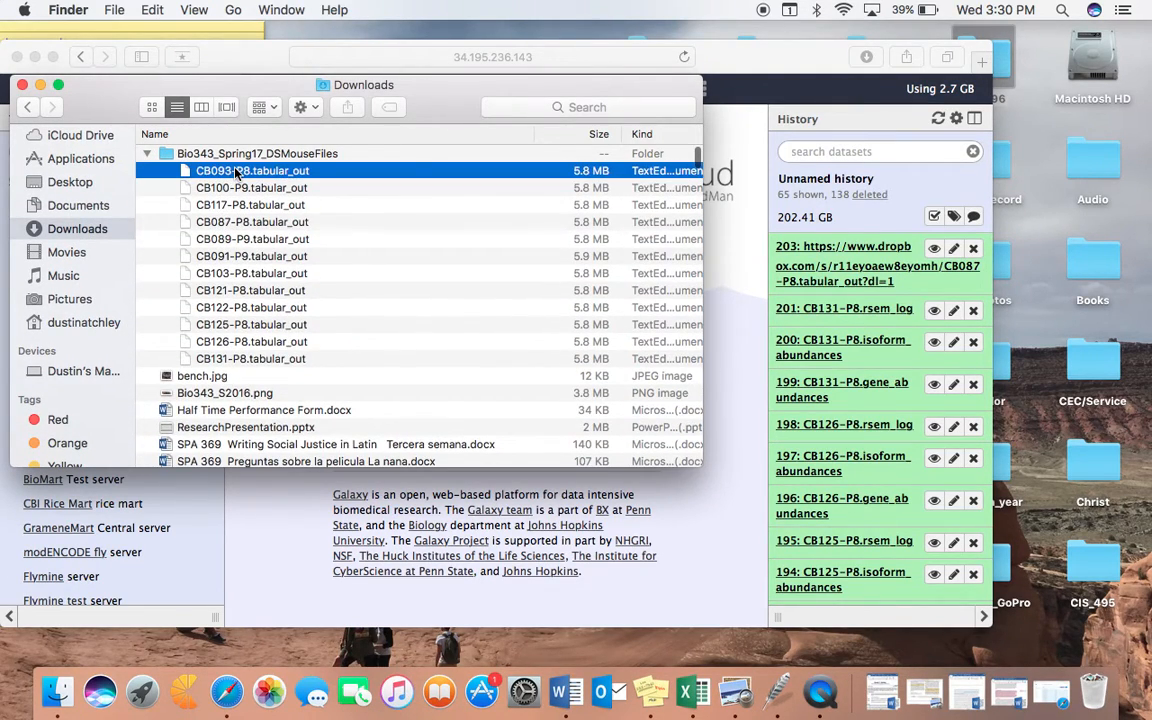
key(shift+Down)
key(shift+Down)
key(shift+Down)
key(shift+Down)
key(shift+Down)
key(shift+Down)
key(shift+Down)
key(shift+Down)
key(shift+Down)
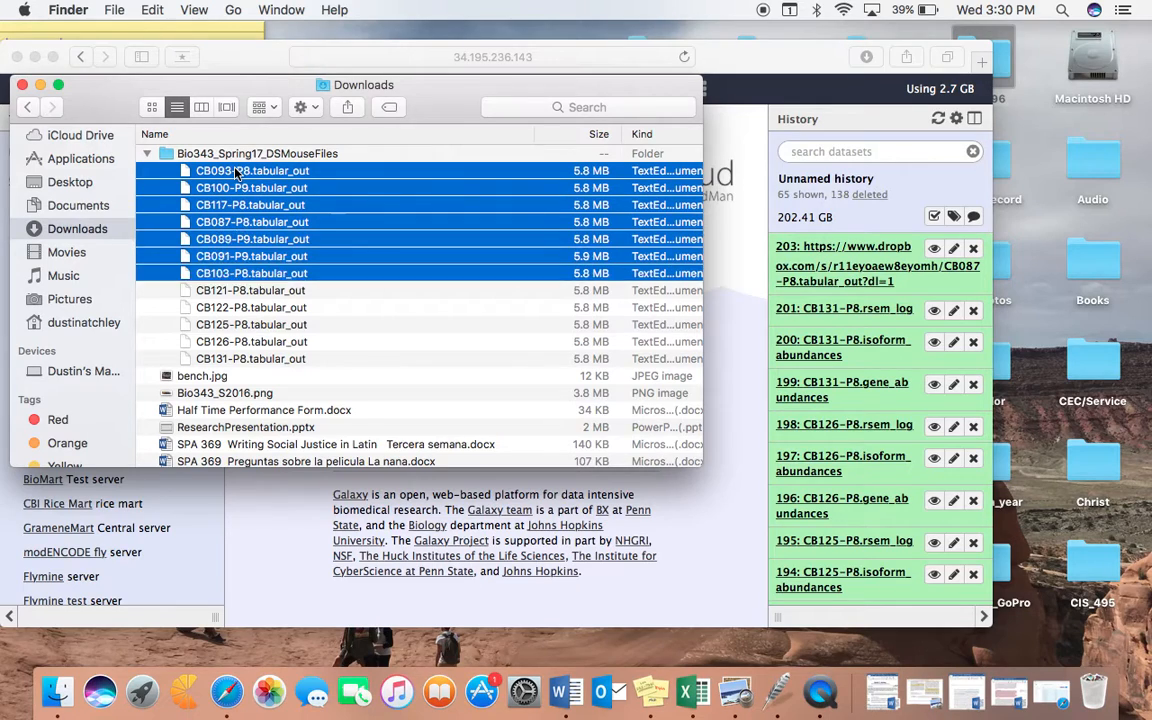
key(shift+Down)
key(shift+Down)
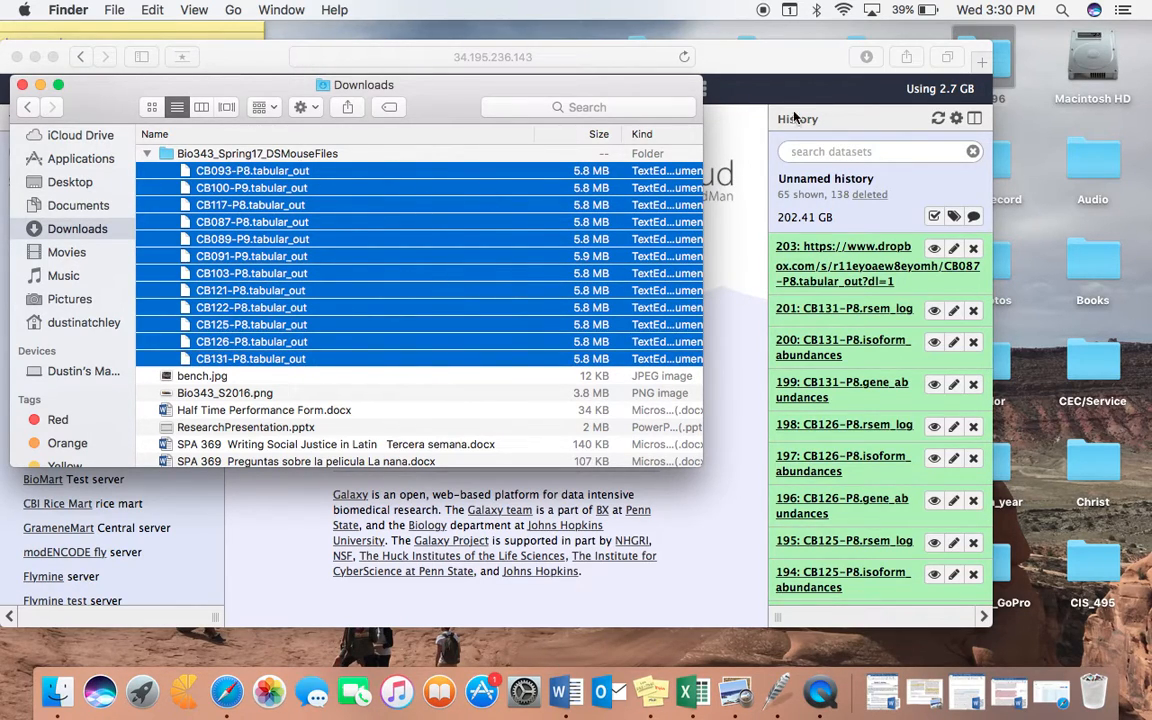
drag(759, 67, 1014, 83)
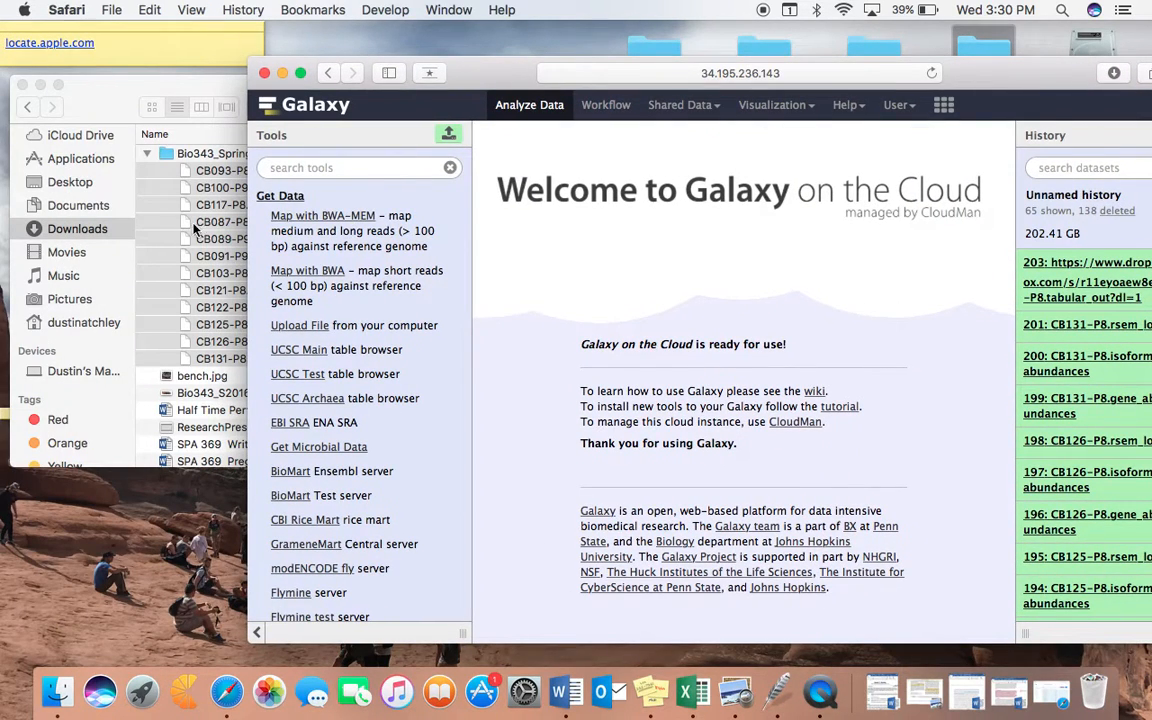
click(289, 330)
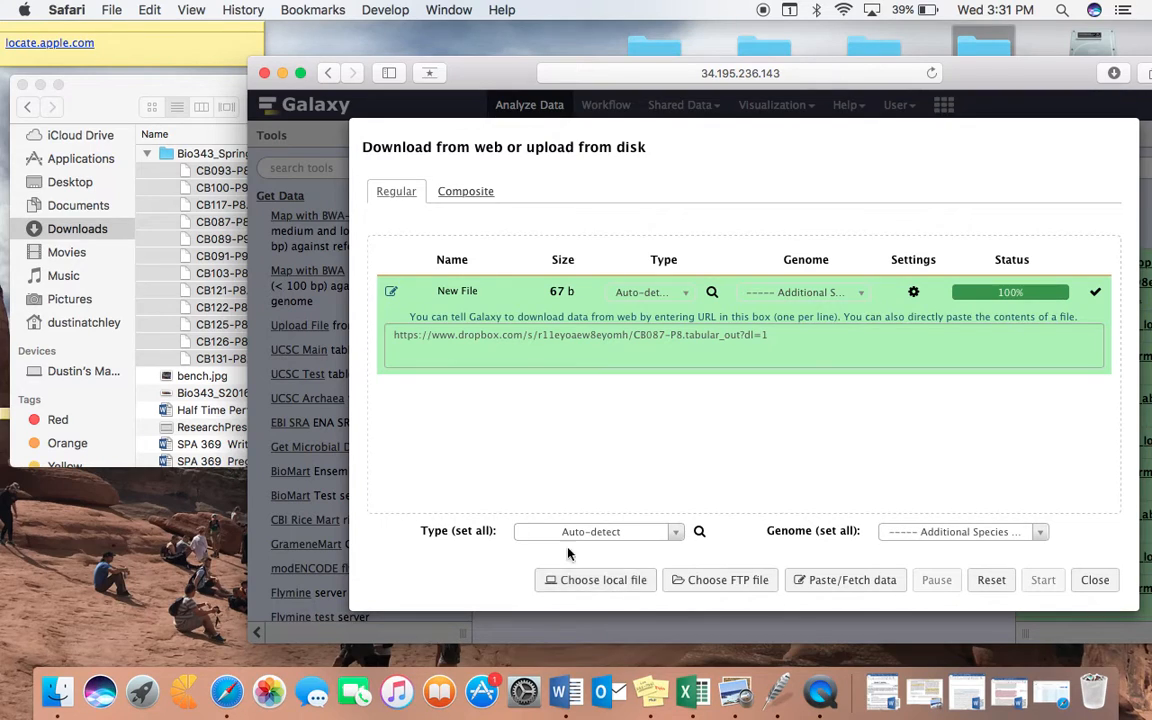
click(196, 287)
drag(177, 257, 743, 407)
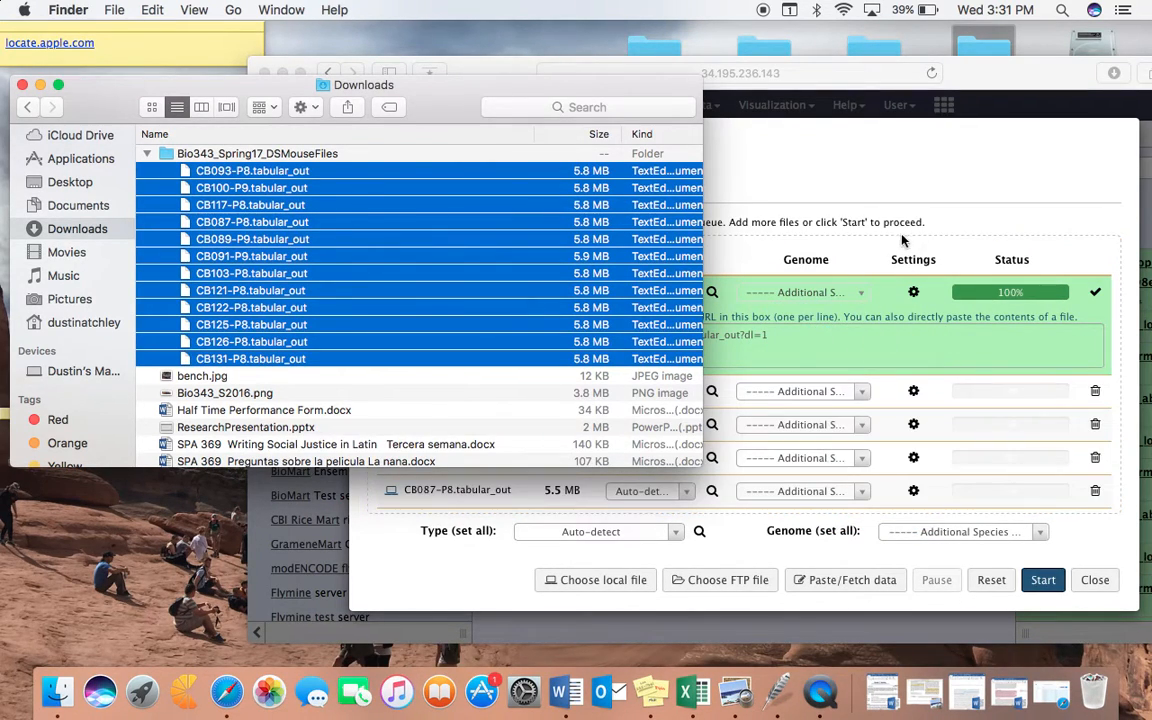
Step: Return to Galaxy and start uploading the twelve queued files, keeping type detection on Auto-detect
click(832, 156)
scroll(688, 418, down, 5)
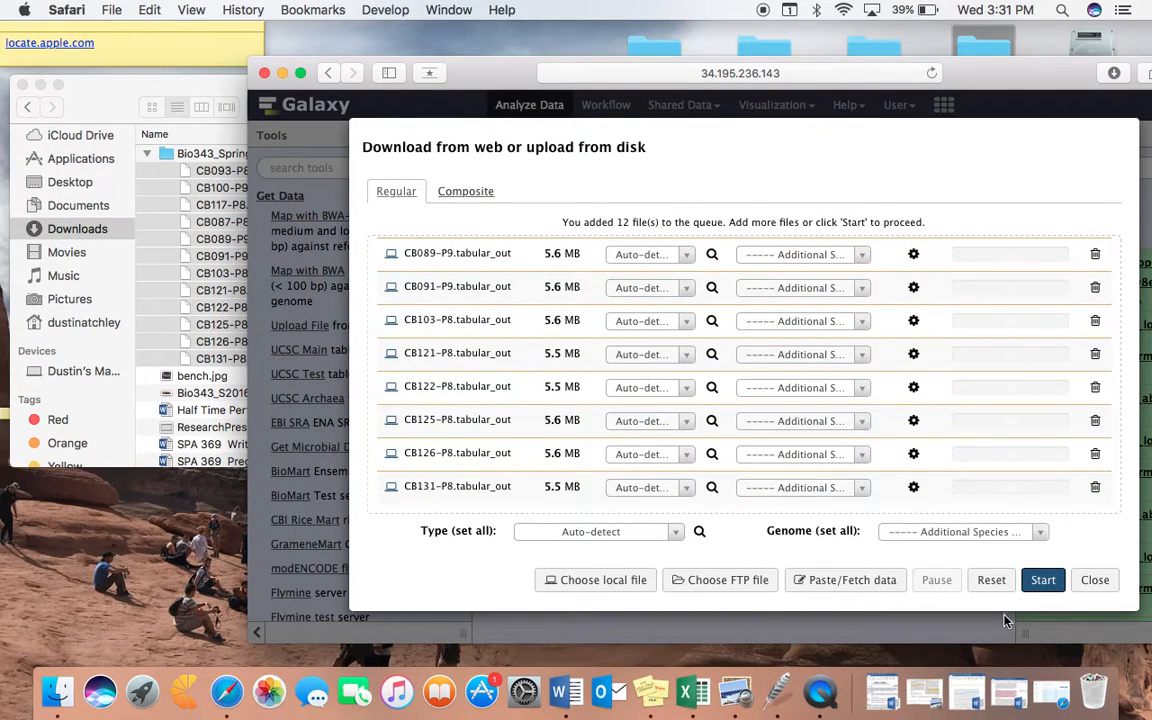
click(1046, 585)
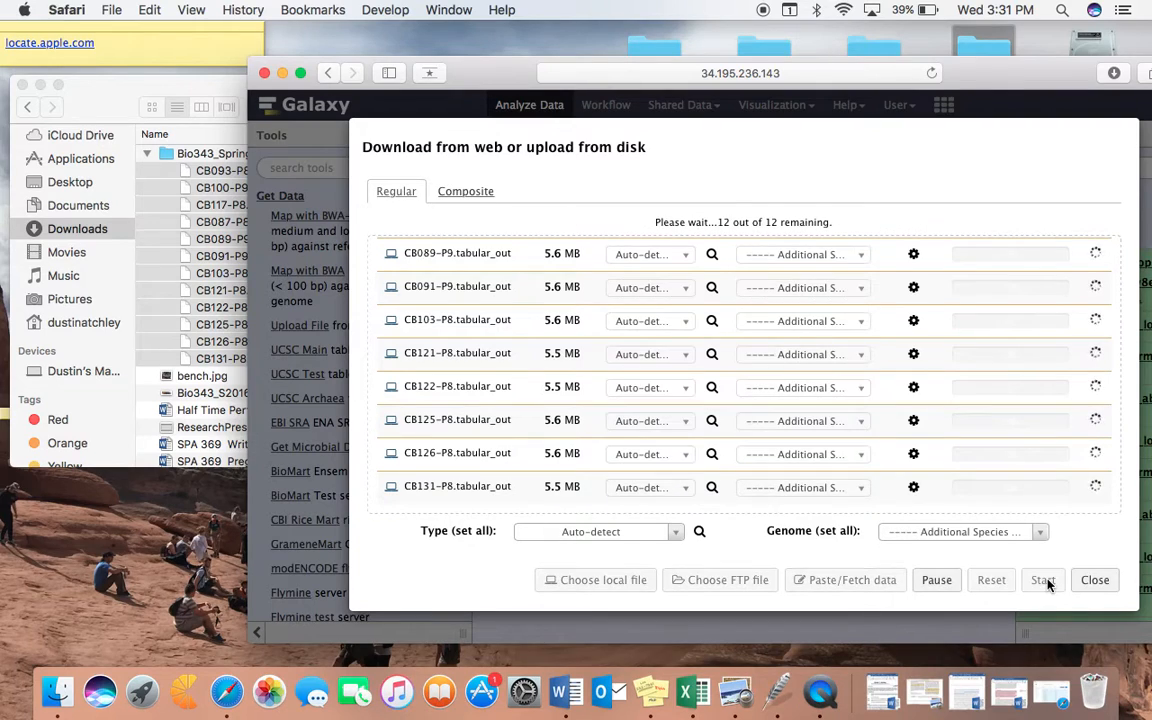
scroll(581, 401, up, 5)
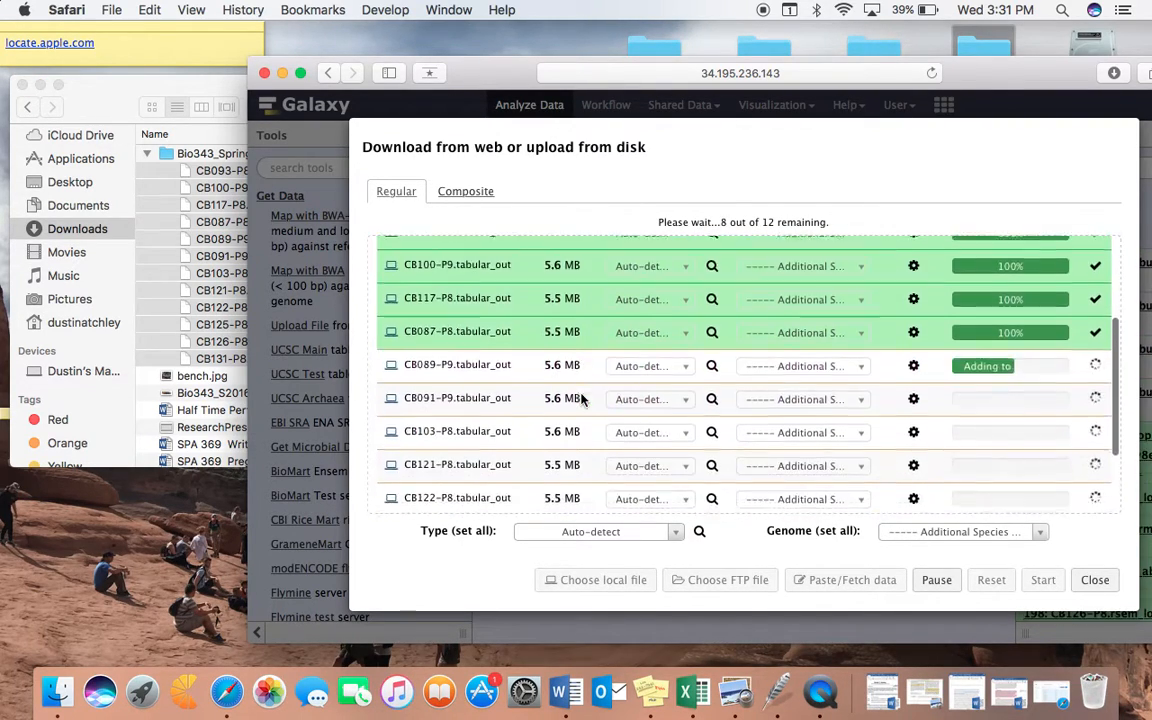
Step: Close the Finder window, bring the Galaxy window fully into view, and close the upload dialog
click(147, 153)
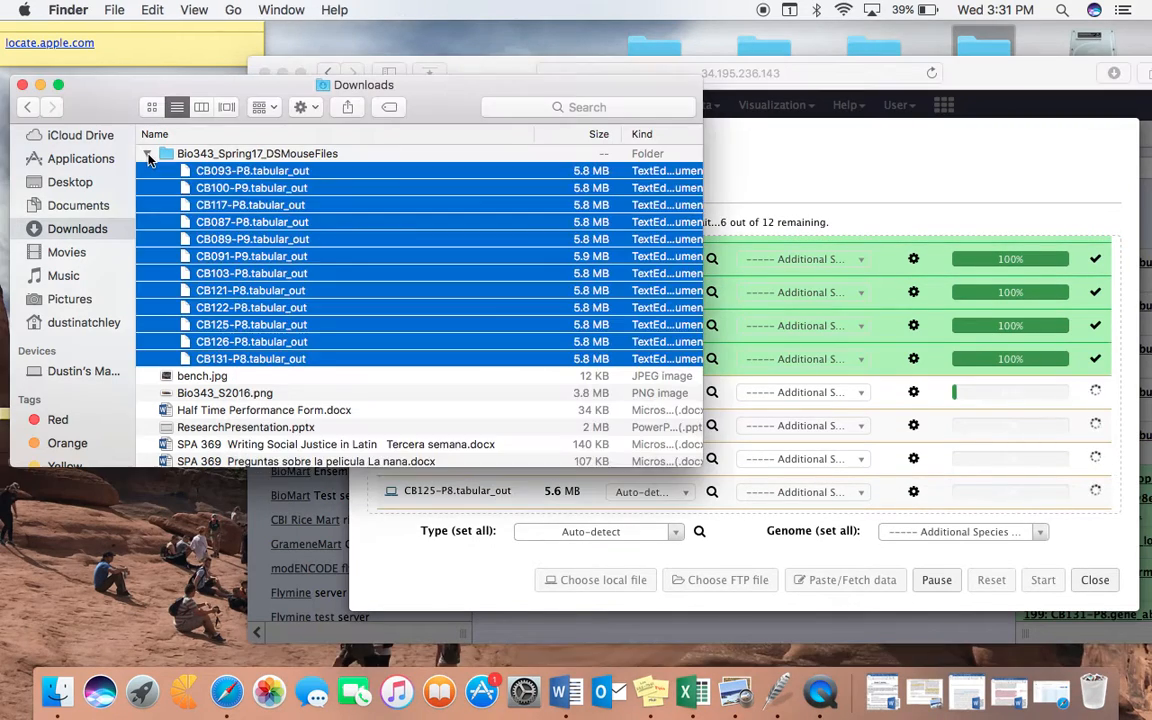
click(22, 86)
drag(512, 82, 369, 62)
scroll(587, 329, down, 3)
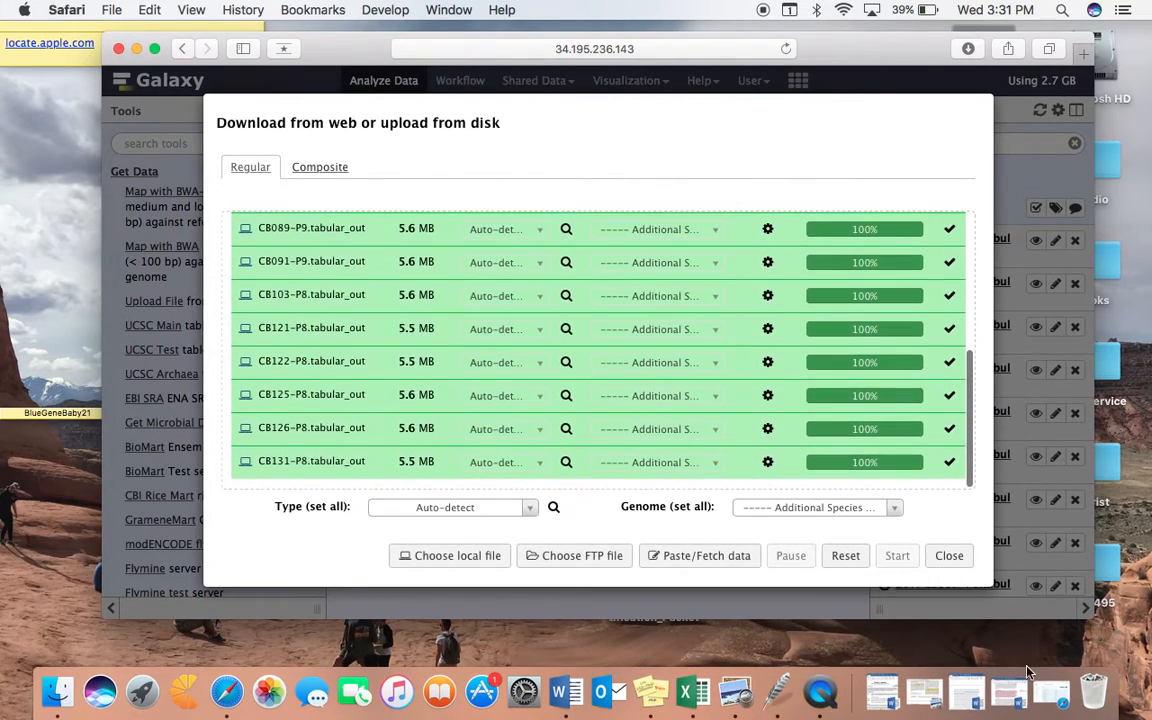
click(945, 555)
Step: Reload the Galaxy page and check the uploaded .tabular_out datasets in the history
scroll(715, 407, down, 2)
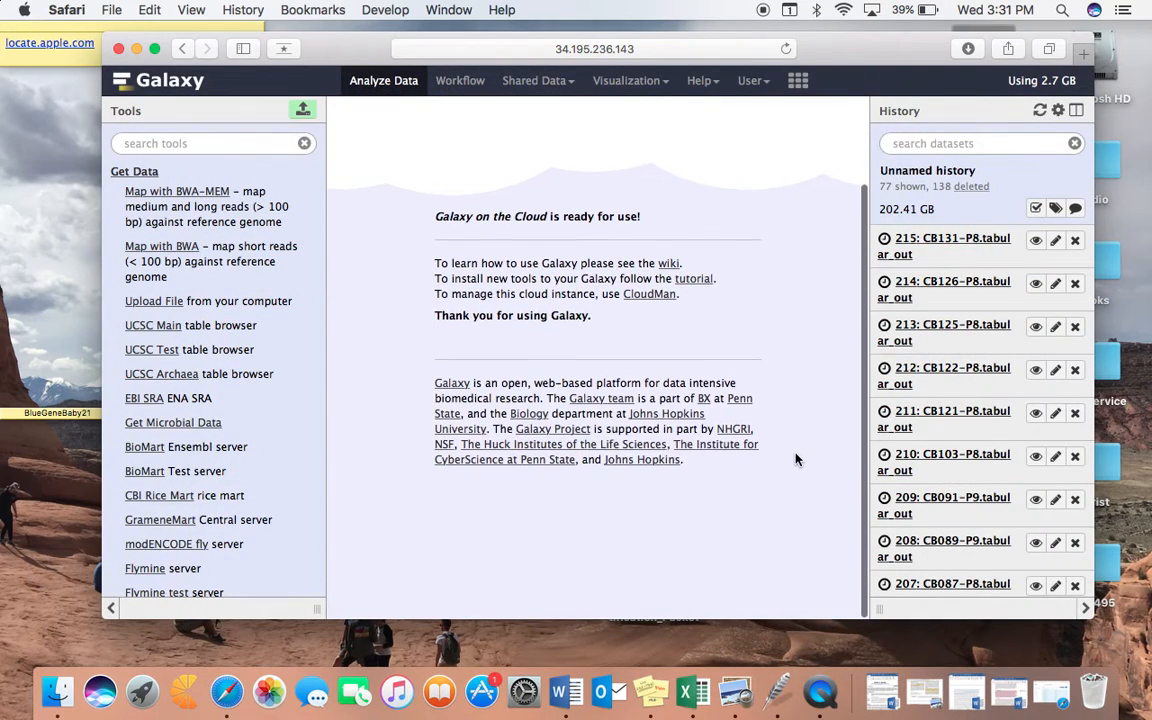
scroll(922, 442, down, 5)
click(786, 49)
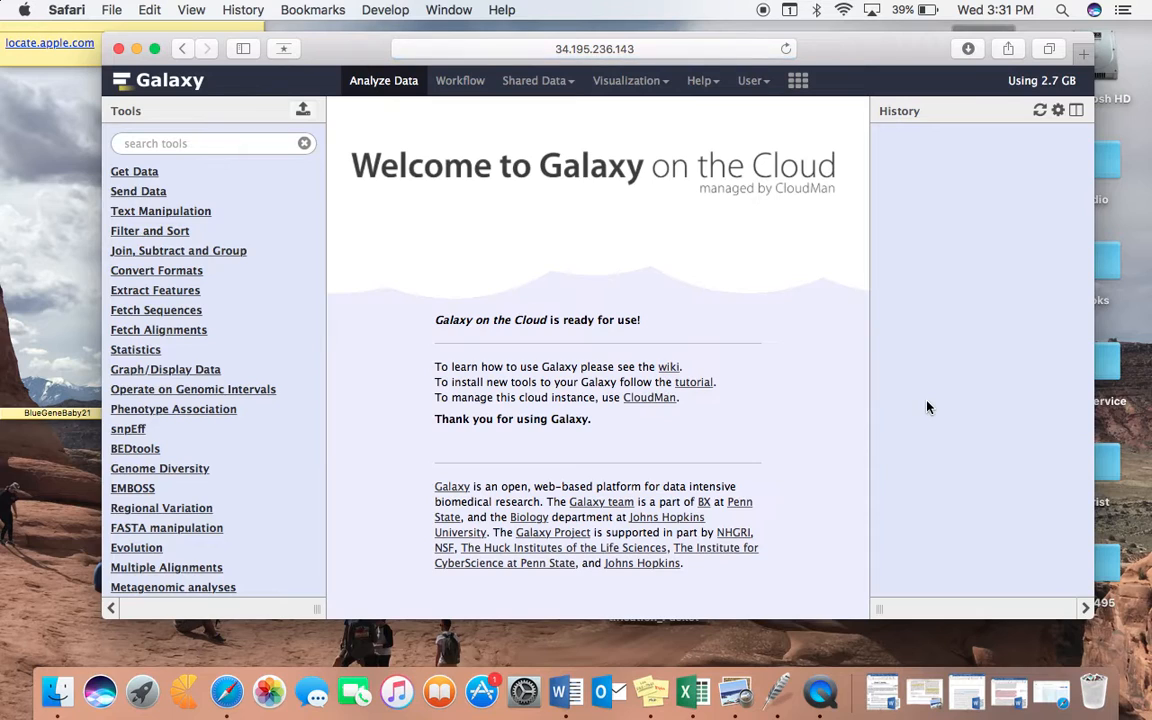
scroll(929, 407, up, 3)
scroll(929, 407, up, 2)
scroll(929, 495, down, 5)
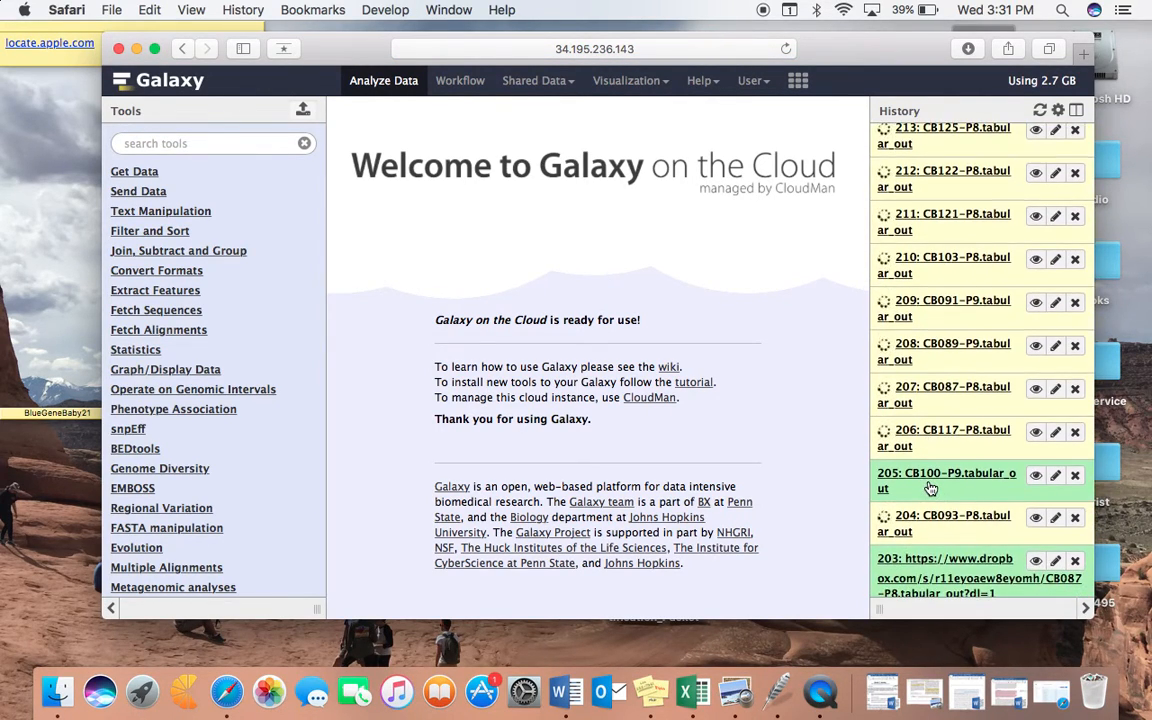
Step: Monitor the upload status of the newly added .tabular_out datasets in the history
scroll(931, 489, down, 1)
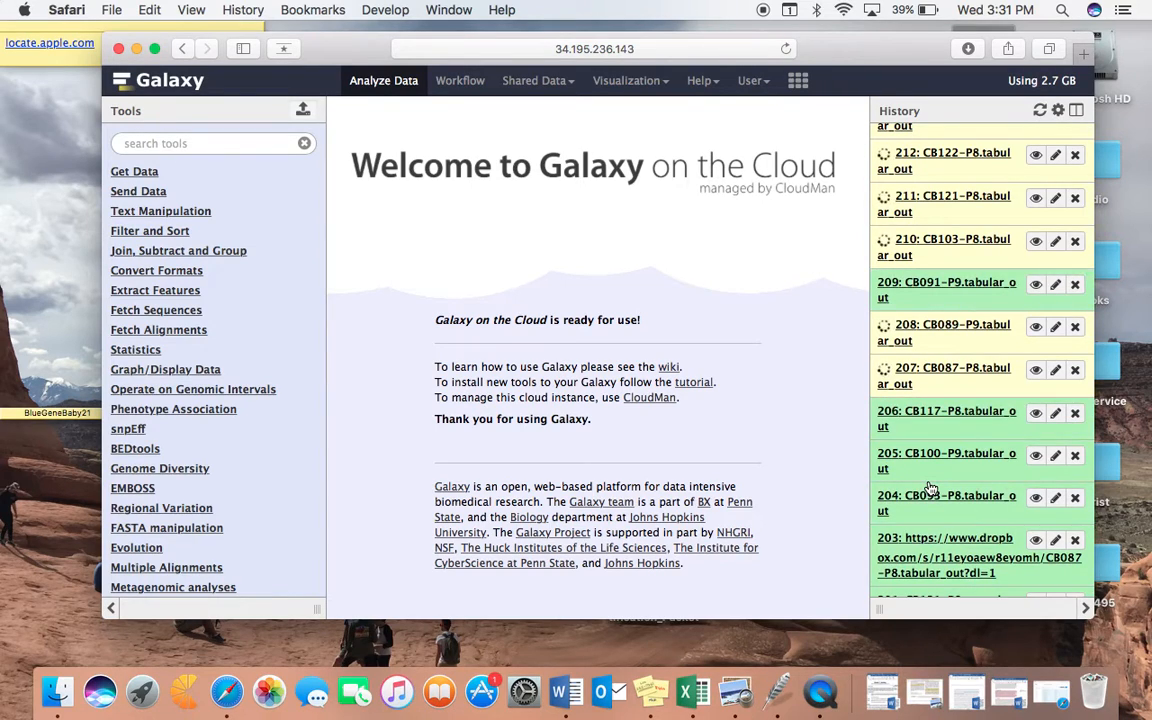
scroll(929, 487, up, 3)
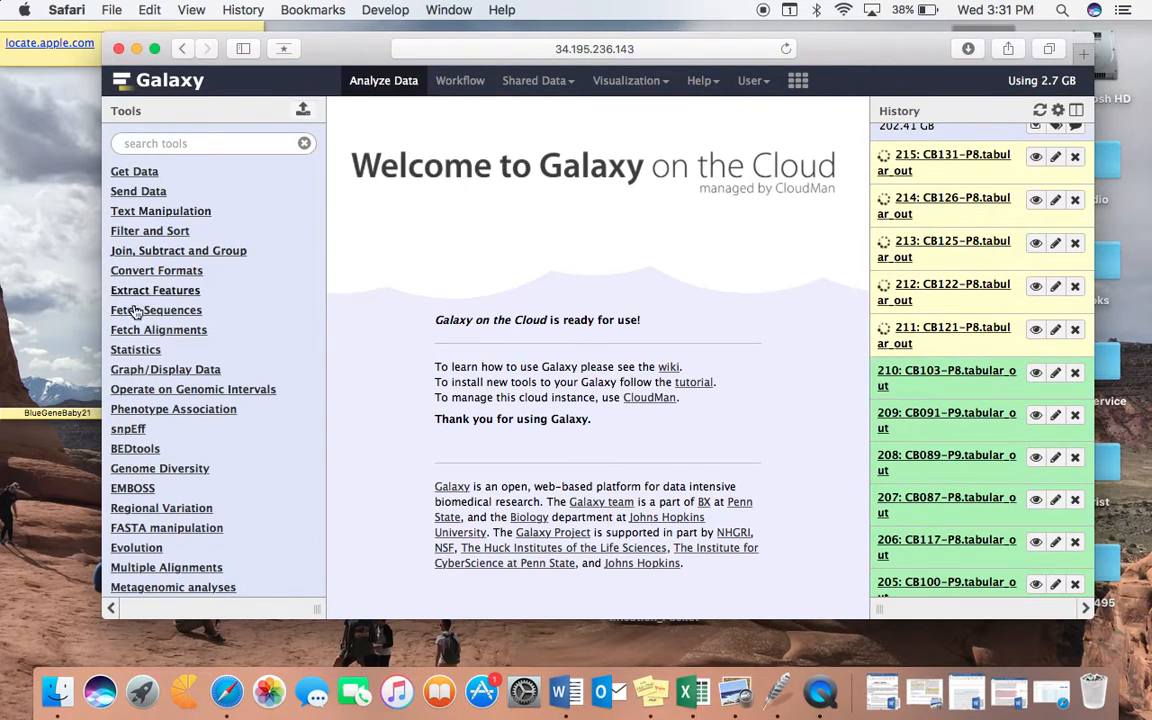
scroll(150, 355, down, 1)
scroll(206, 329, up, 1)
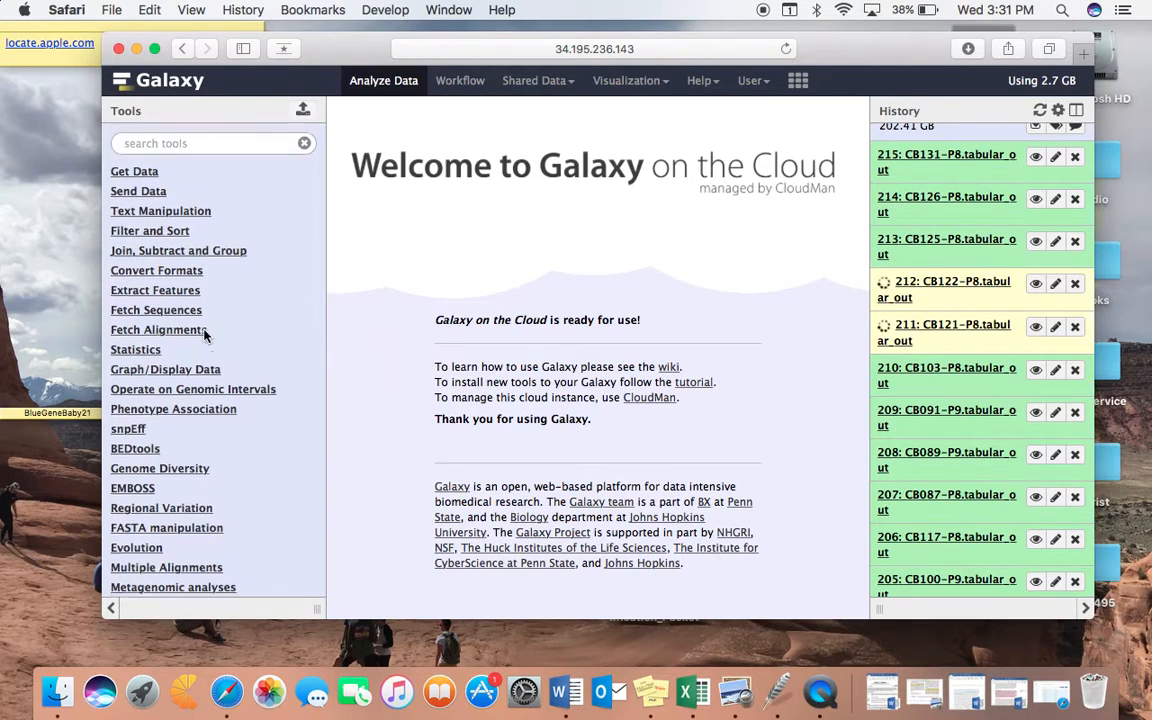
Step: Search the tools for DESeq2, open the DESeq2 tool, and widen the browser window to the screen's edge
click(164, 146)
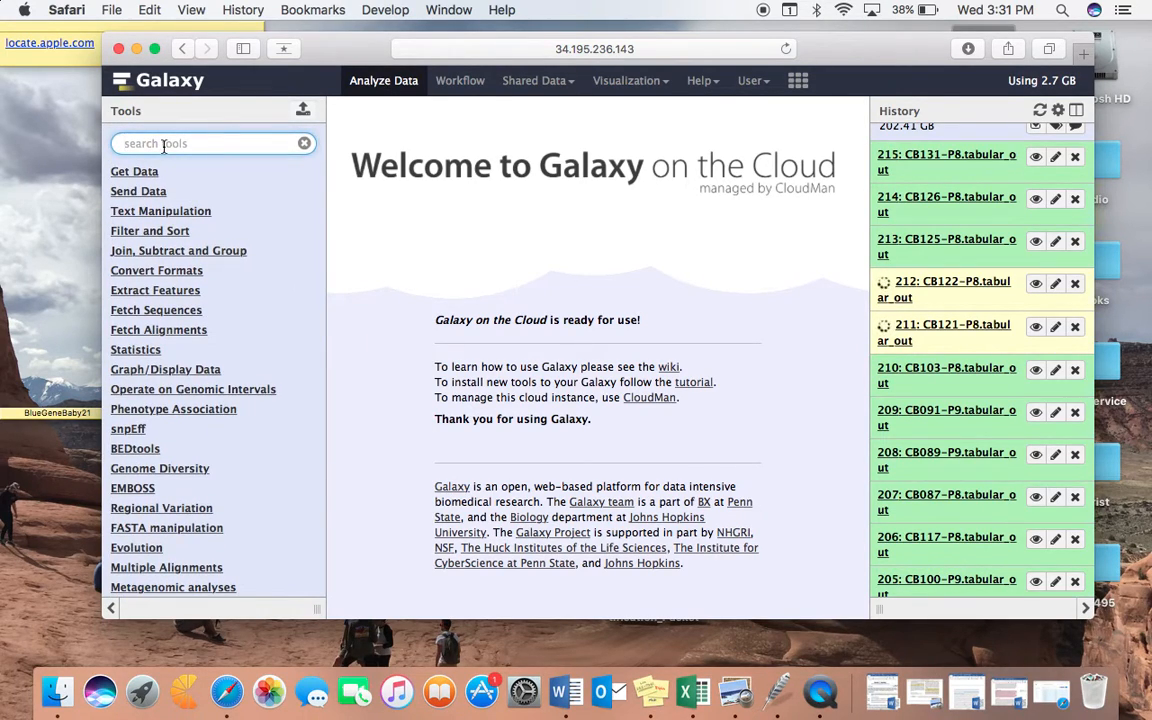
text(d)
key(BackSpace)
text(D)
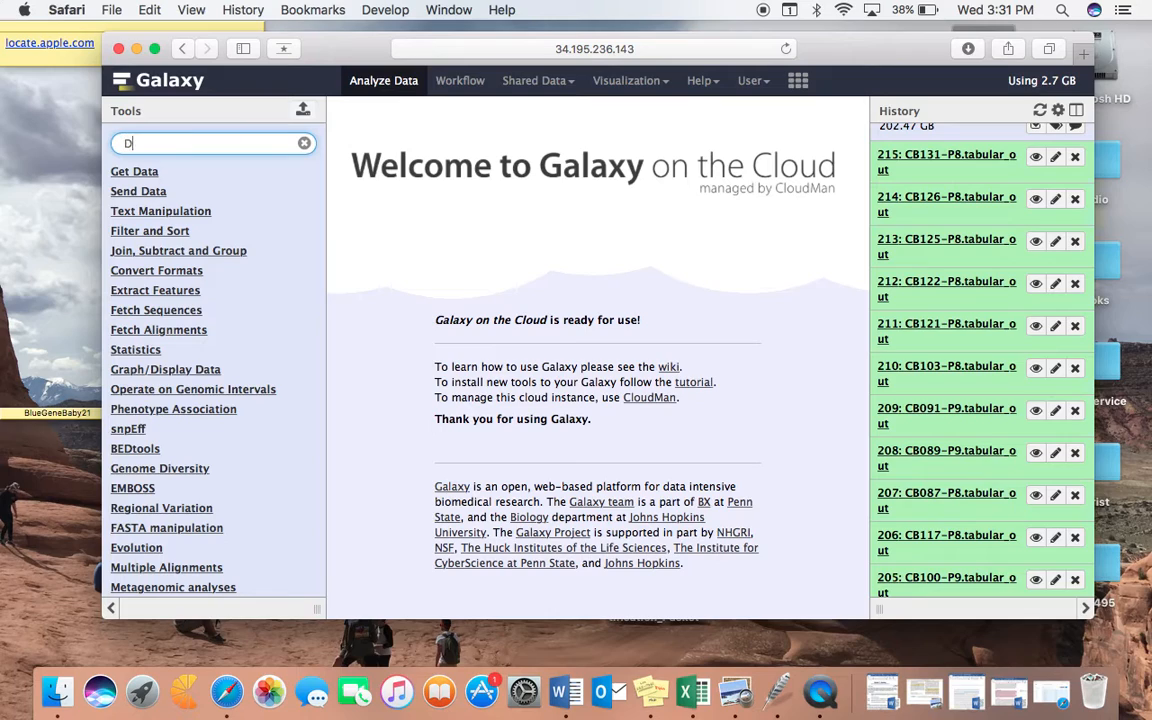
text(ESeq2)
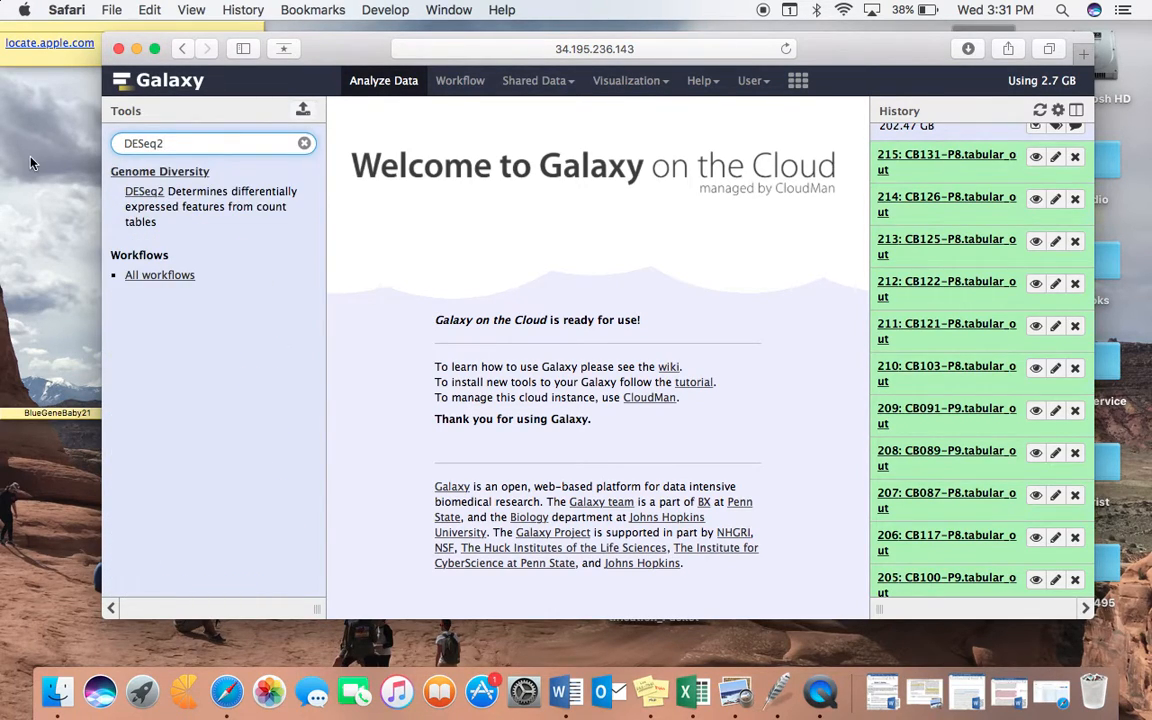
click(138, 194)
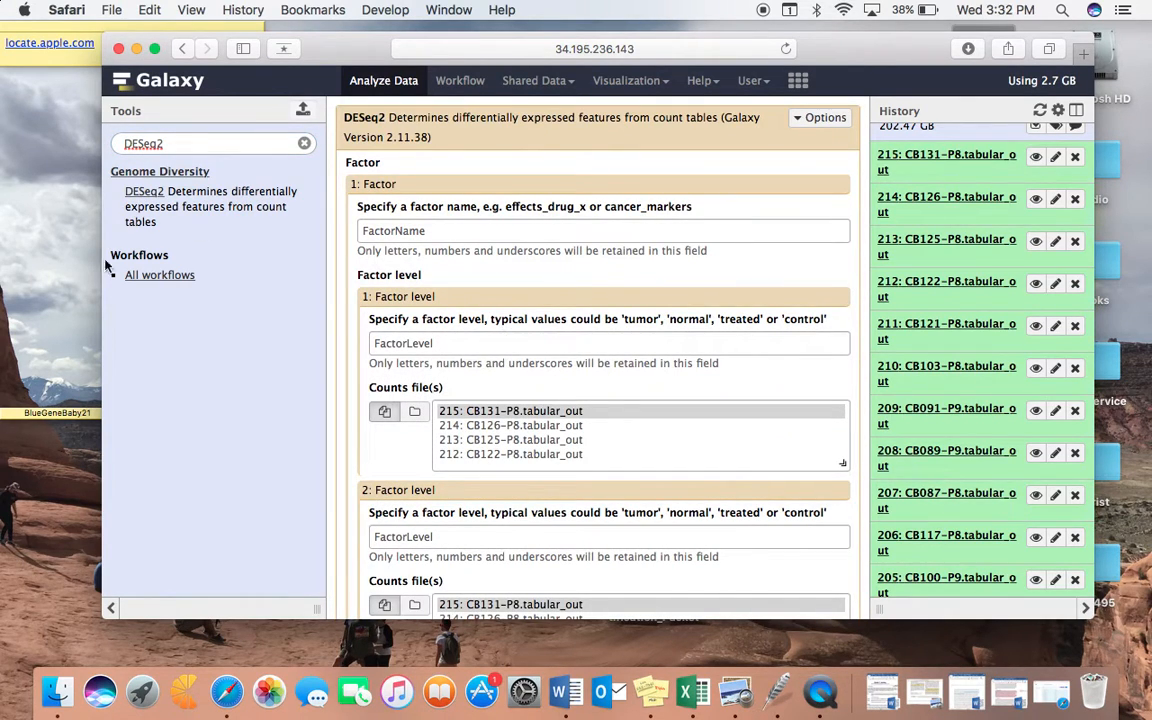
drag(102, 291, 6, 291)
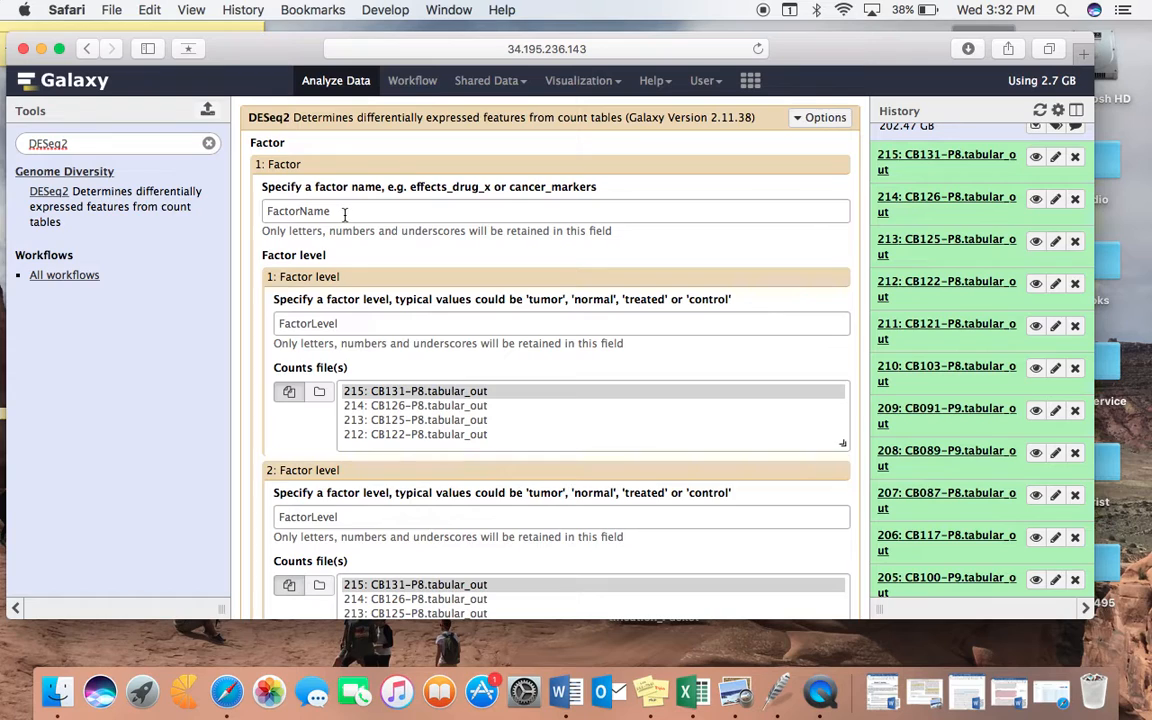
Step: Review the DESeq2 options and the help text on inputs, factors and factor levels
scroll(386, 327, down, 15)
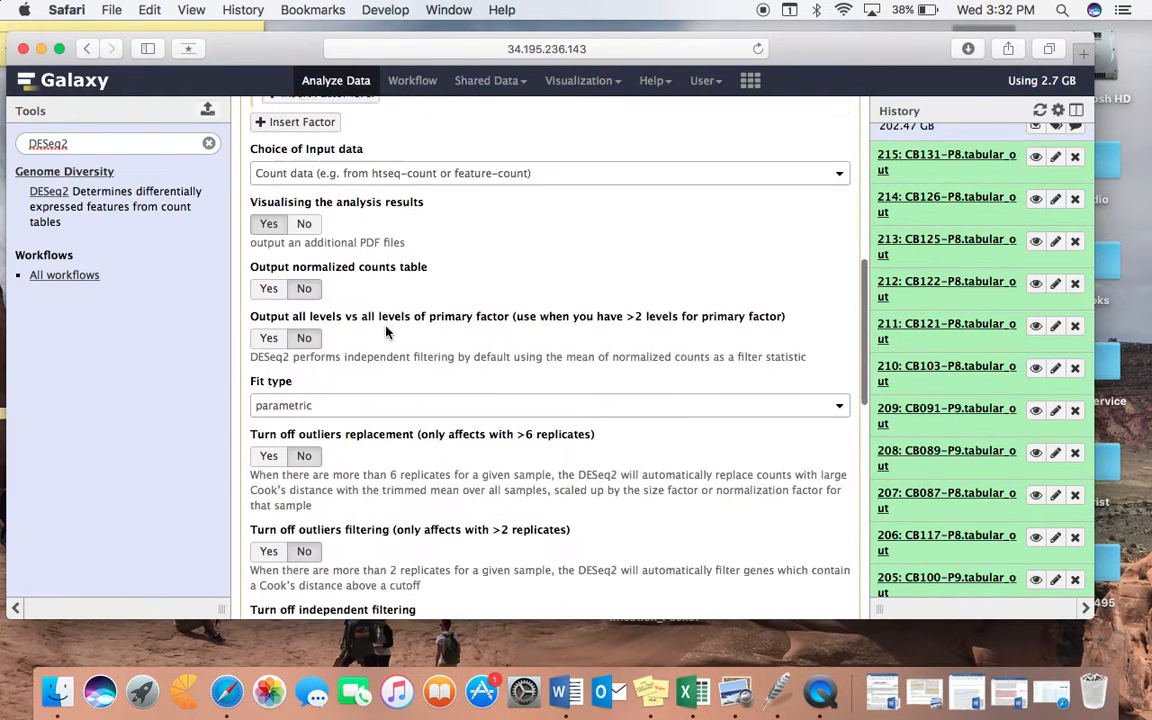
scroll(386, 332, down, 5)
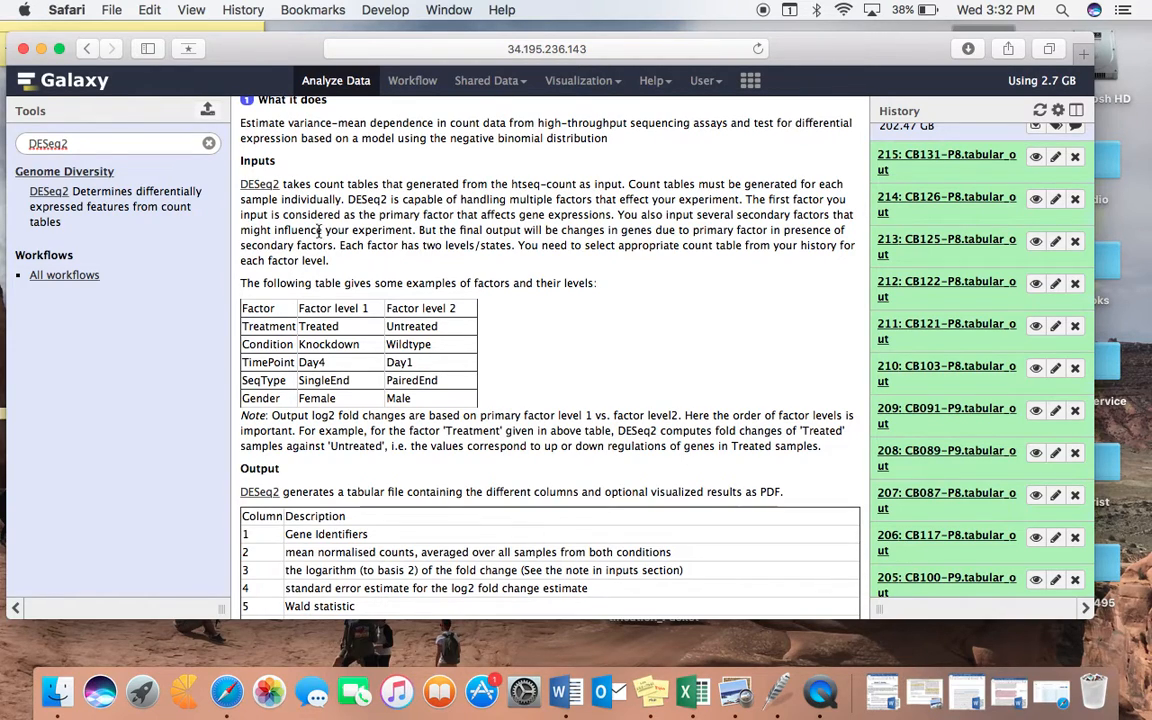
scroll(320, 300, down, 1)
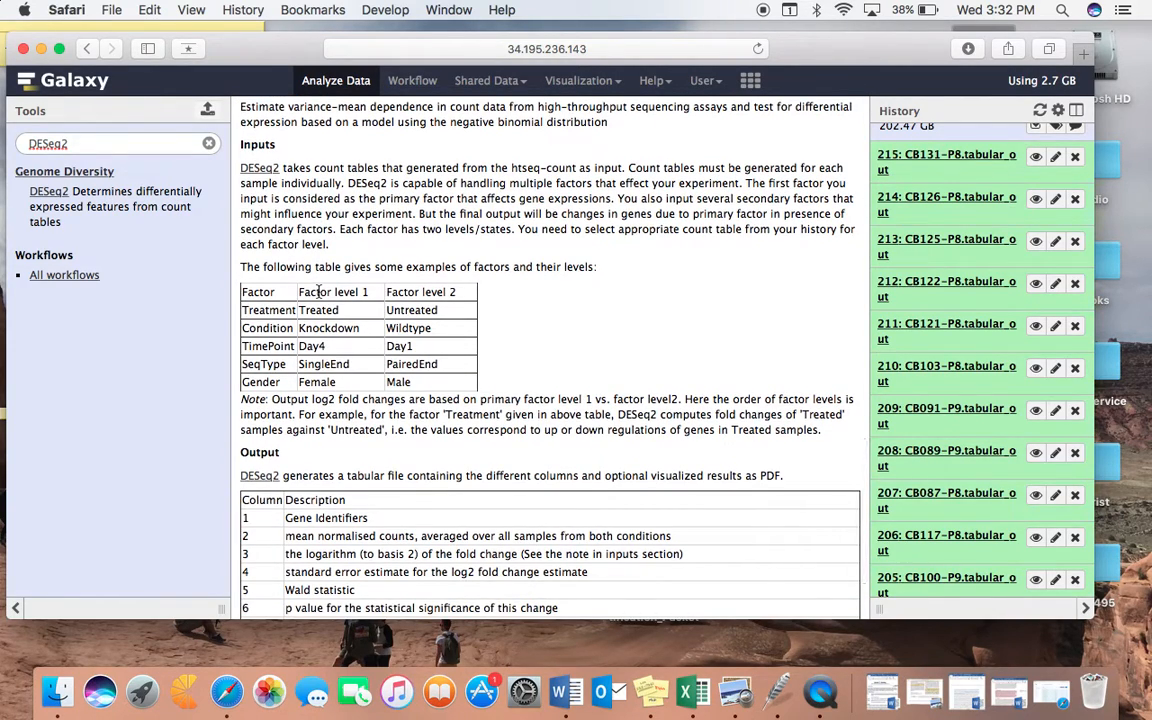
scroll(320, 296, up, 2)
scroll(320, 296, up, 1)
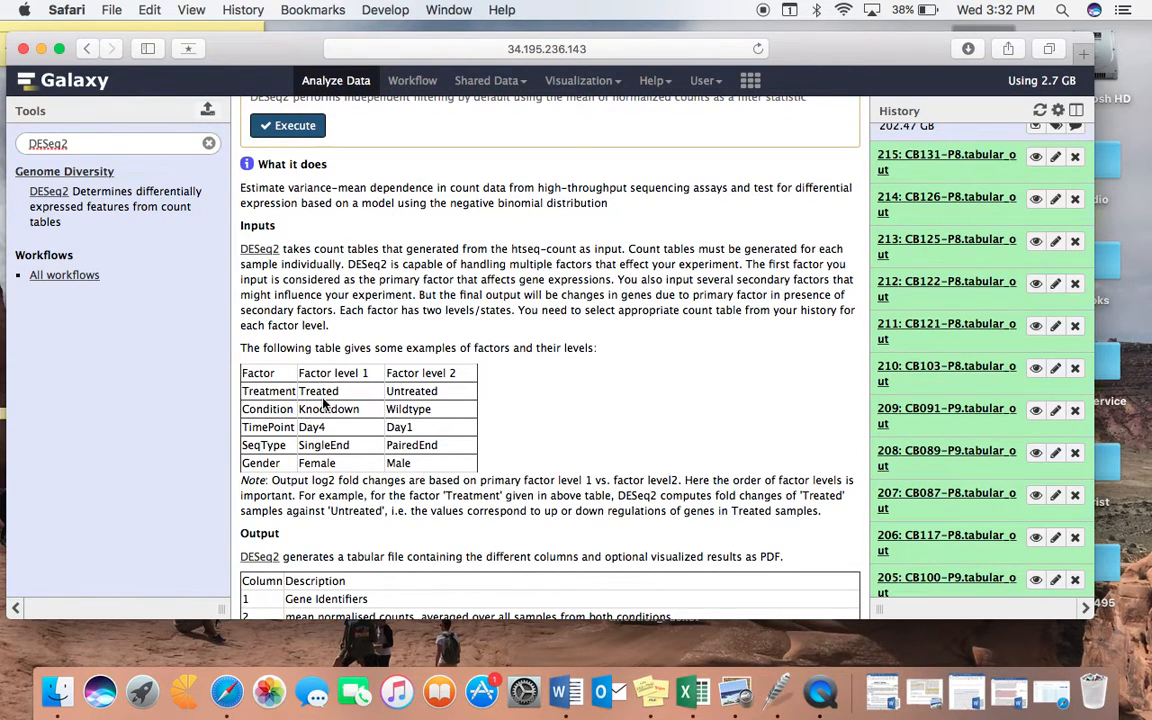
scroll(519, 392, up, 15)
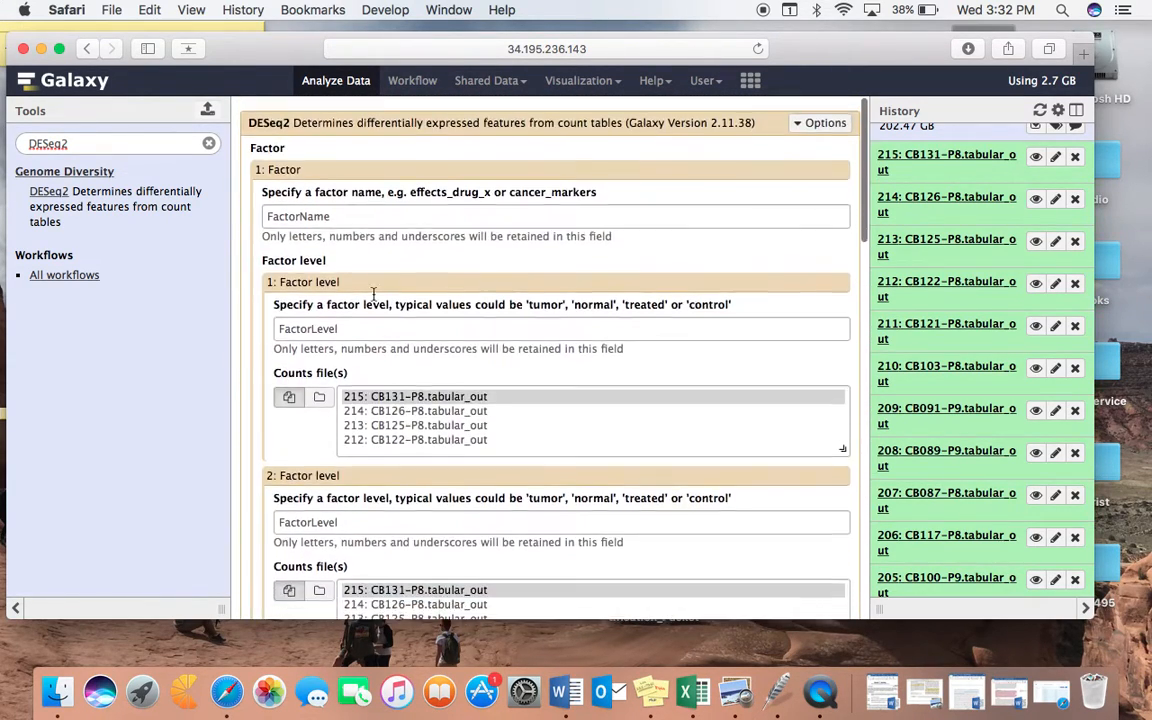
Step: Name the DESeq2 factor Source, its first factor level Maternal and its second factor level Control
double_click(328, 213)
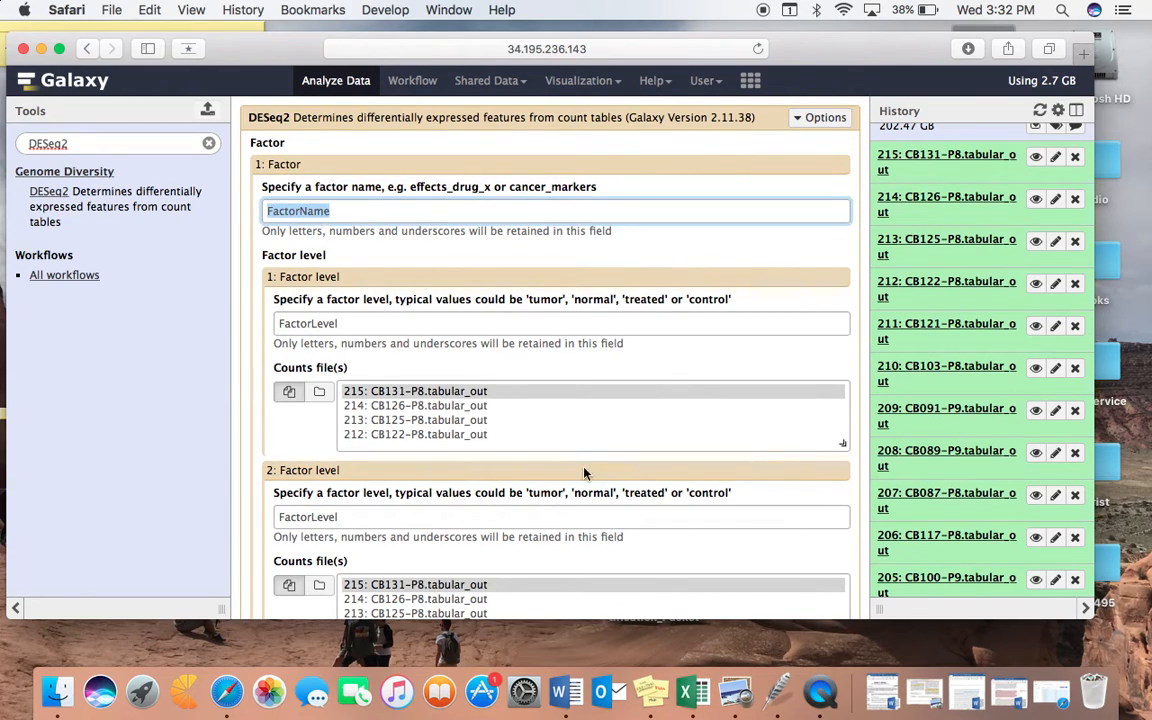
text(Source)
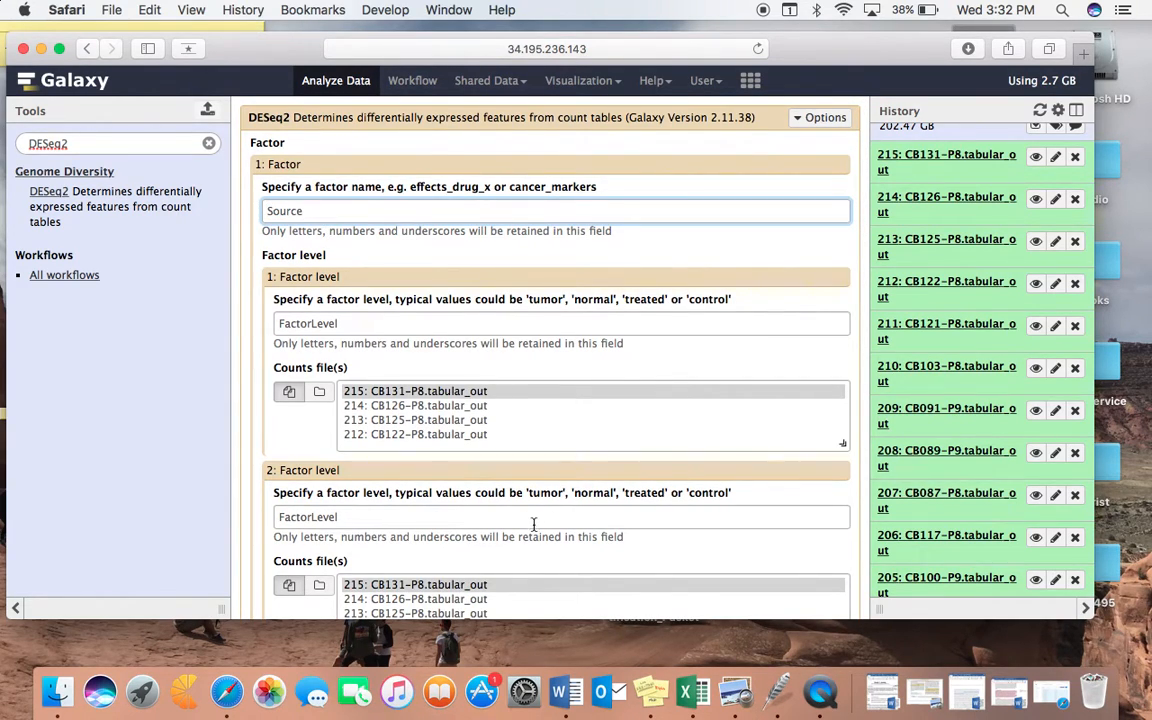
double_click(470, 324)
text(Maternal)
double_click(348, 516)
text(Control)
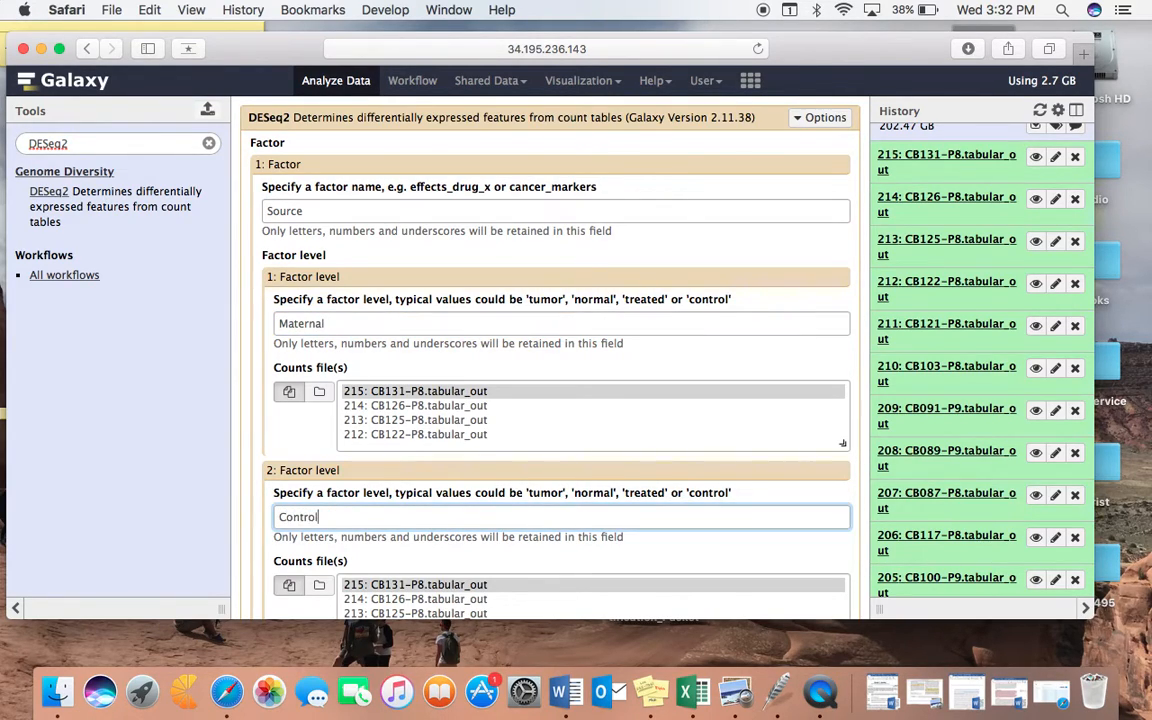
Step: Select datasets 215 (CB131-P8) through 210 (CB103-P8) as the counts files for the Maternal level
click(455, 405)
click(457, 393)
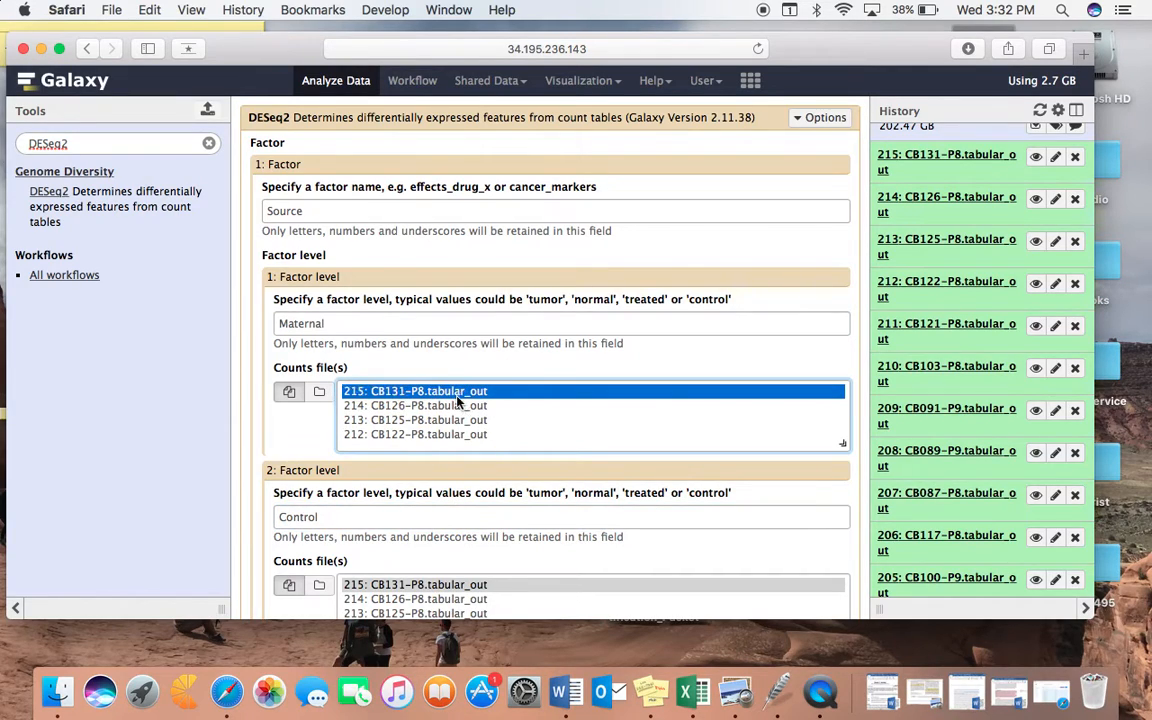
shift+click(457, 419)
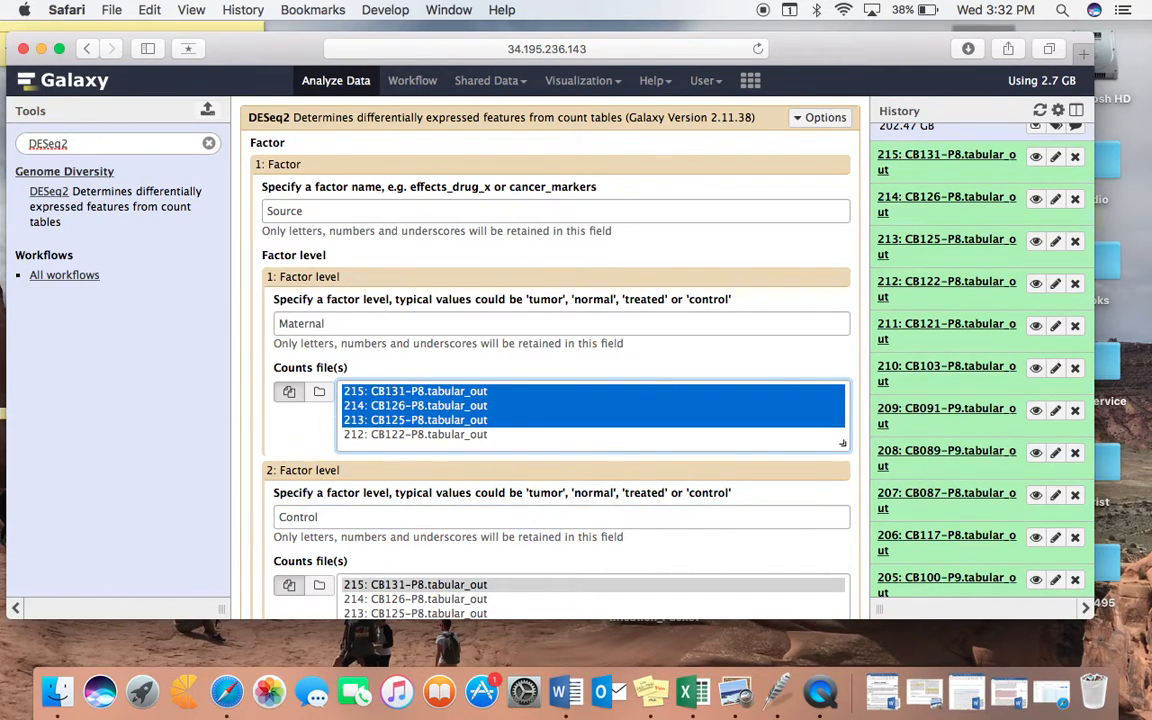
key(shift+Down)
key(shift+Down)
key(shift+Down)
Step: Select datasets 209 (CB091-P9) through 204 (CB093-P8) as the counts files for the Control level
scroll(436, 473, down, 3)
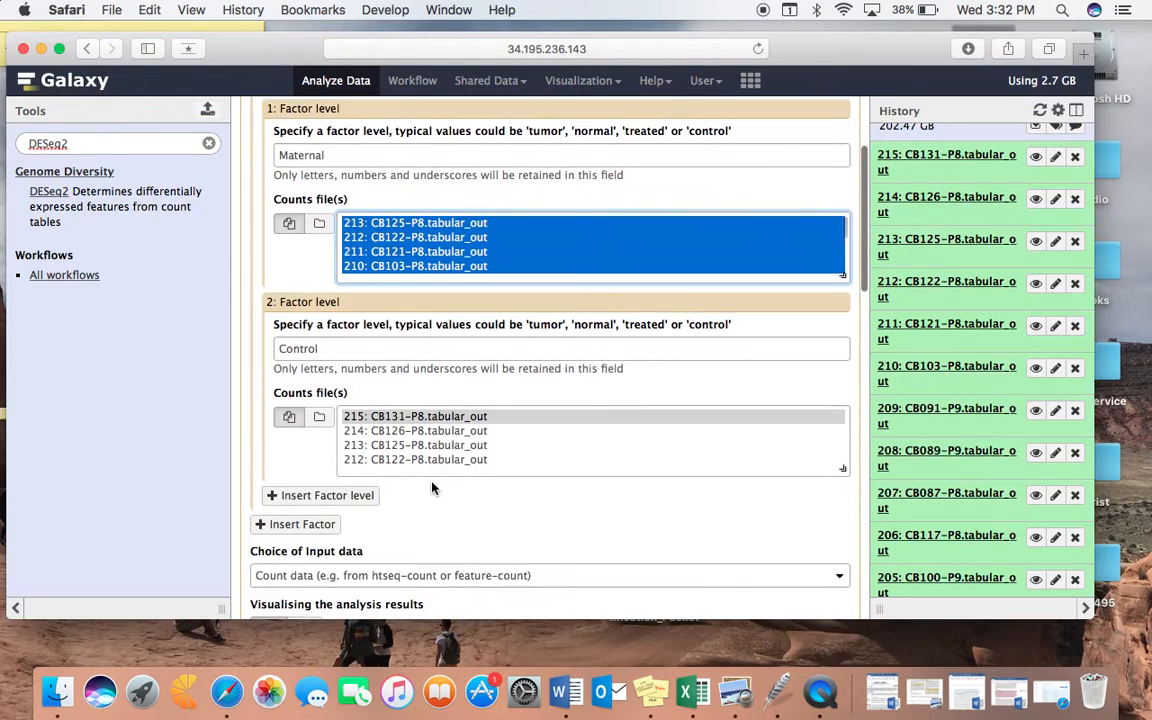
scroll(424, 443, down, 10)
scroll(424, 443, down, 5)
scroll(424, 443, up, 15)
click(427, 431)
key(Down)
key(Down)
key(Down)
key(Down)
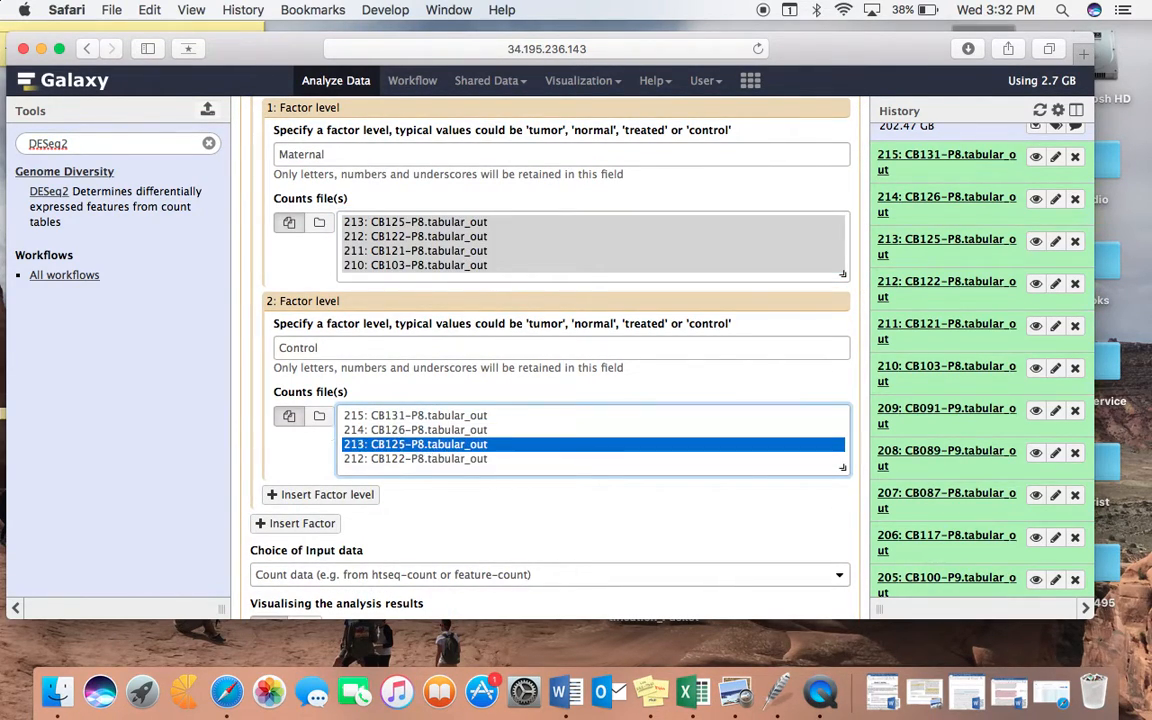
key(Down)
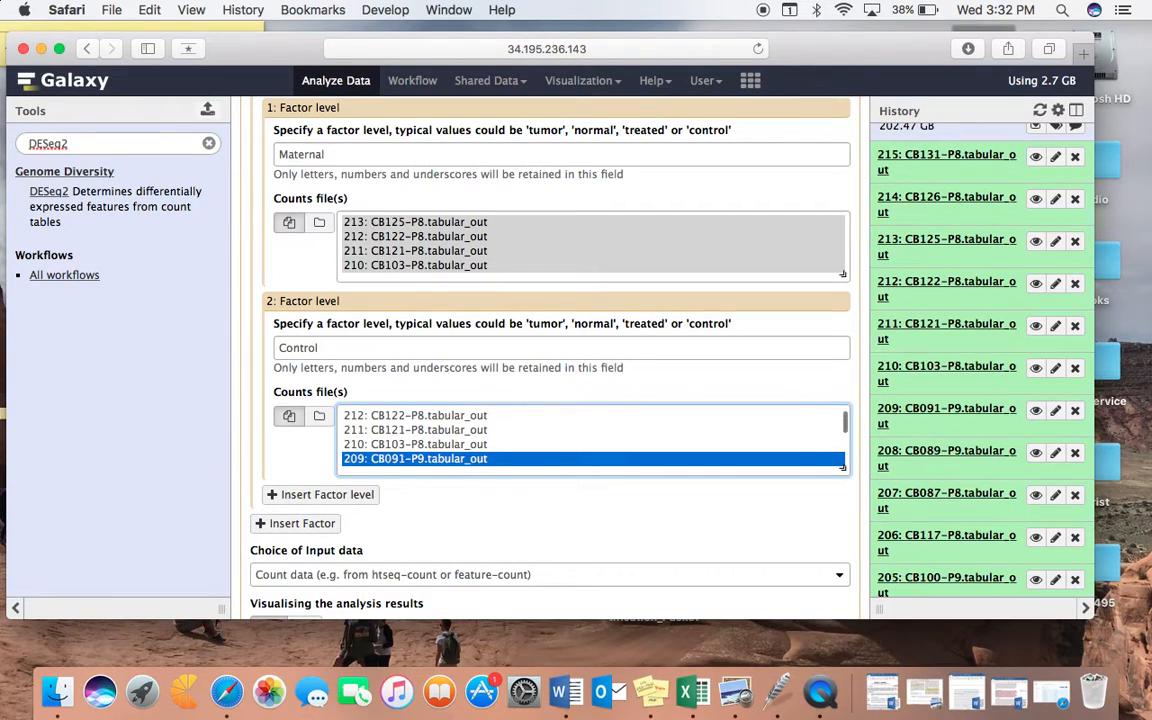
key(shift+Down)
key(shift+Down)
key(shift+Down)
key(shift+Down)
key(shift+Down)
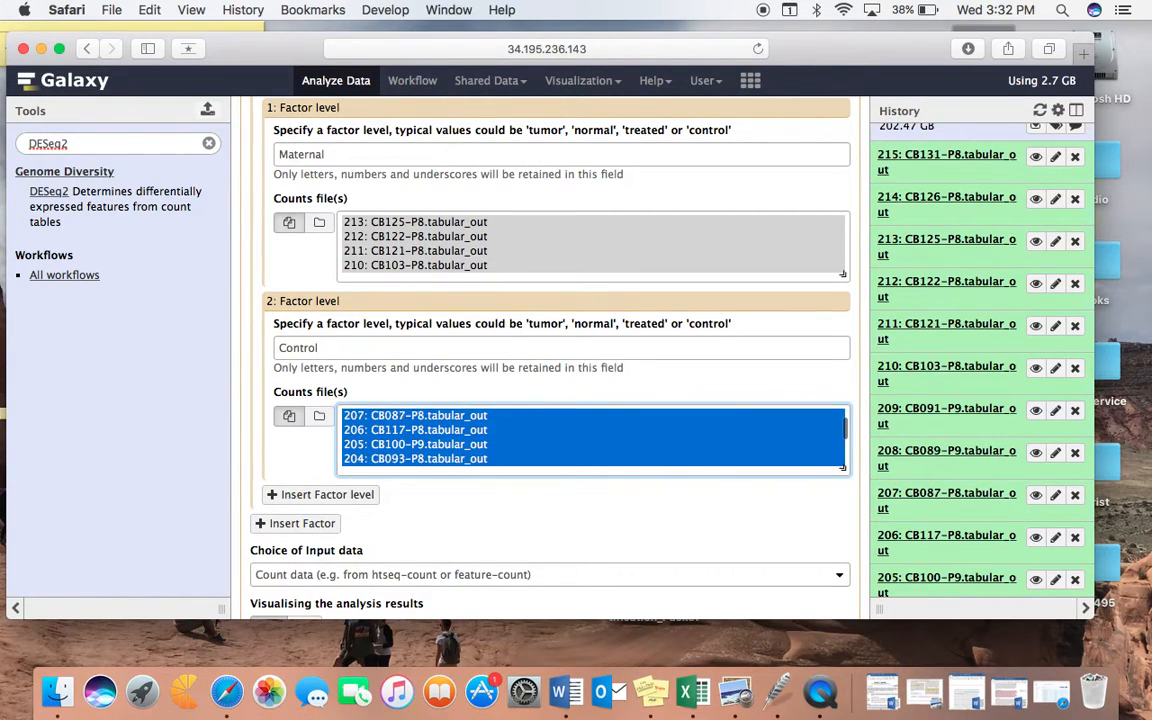
Step: Execute DESeq2 on count data, keeping analysis visualisation on, the parametric fit type and the other default options
scroll(497, 433, down, 1)
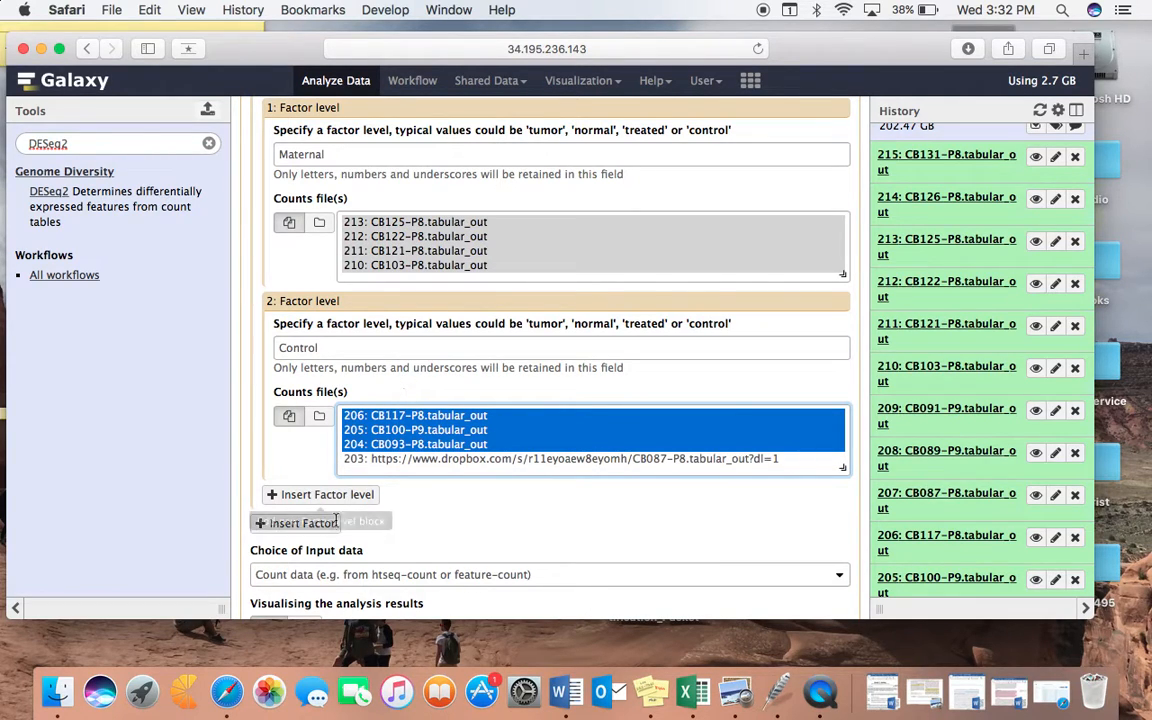
scroll(405, 512, down, 3)
scroll(393, 512, down, 2)
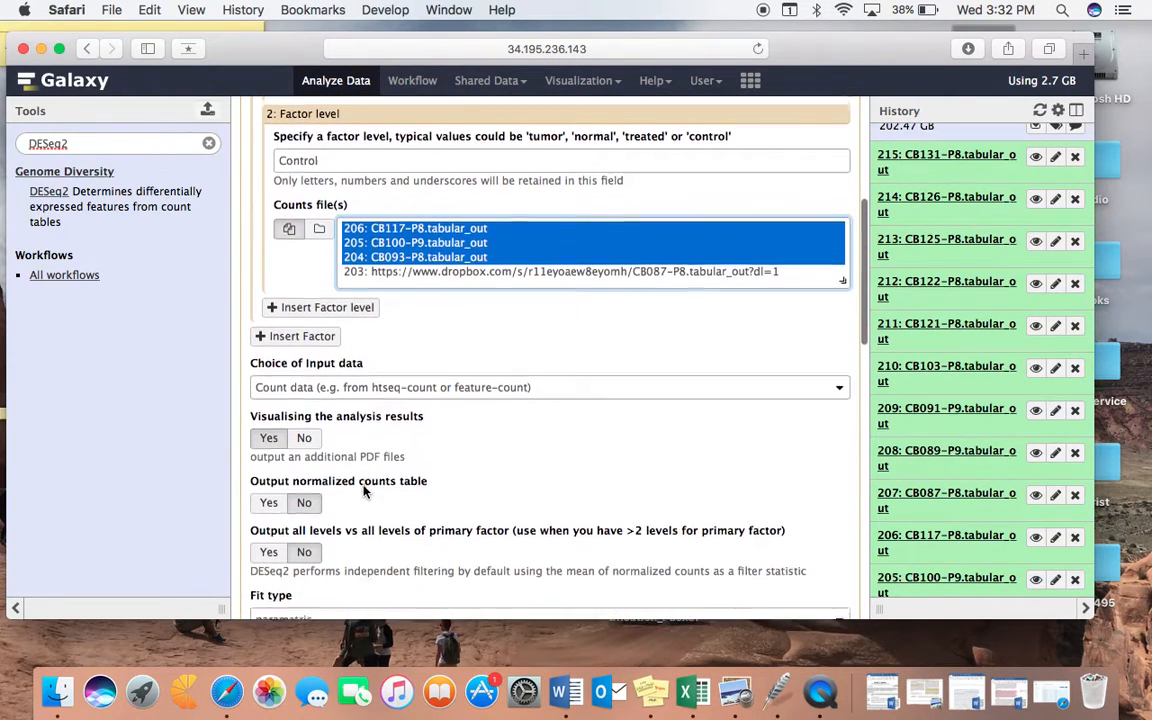
scroll(345, 344, down, 3)
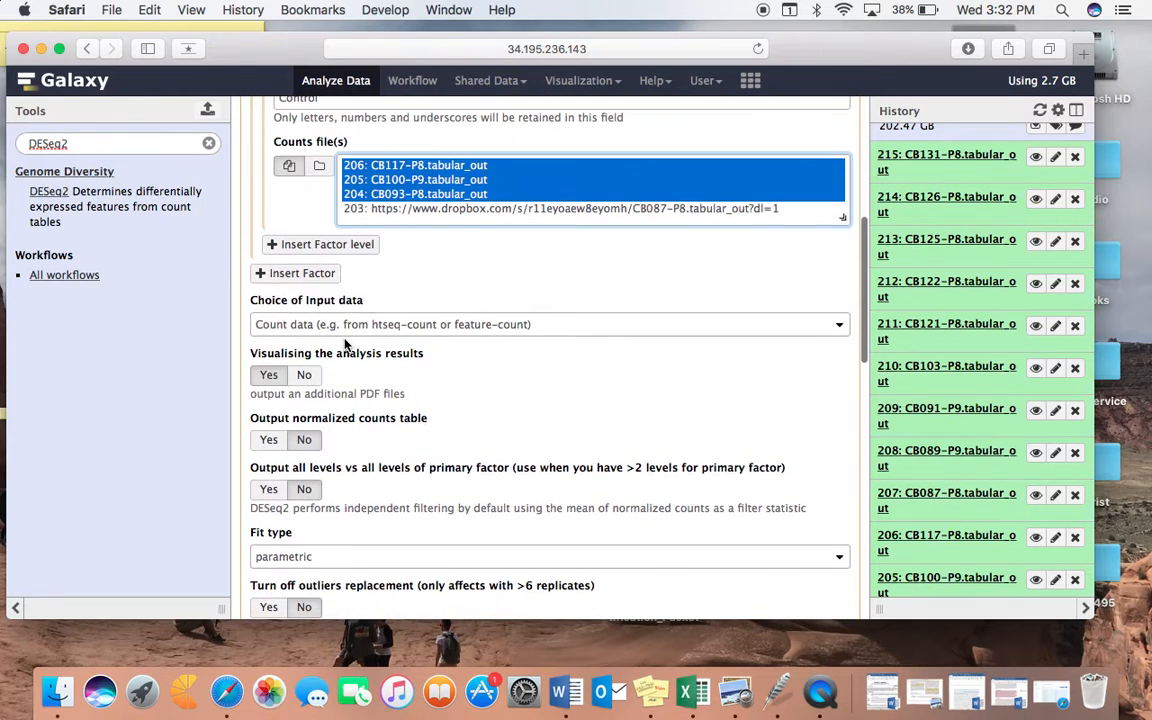
scroll(345, 344, down, 6)
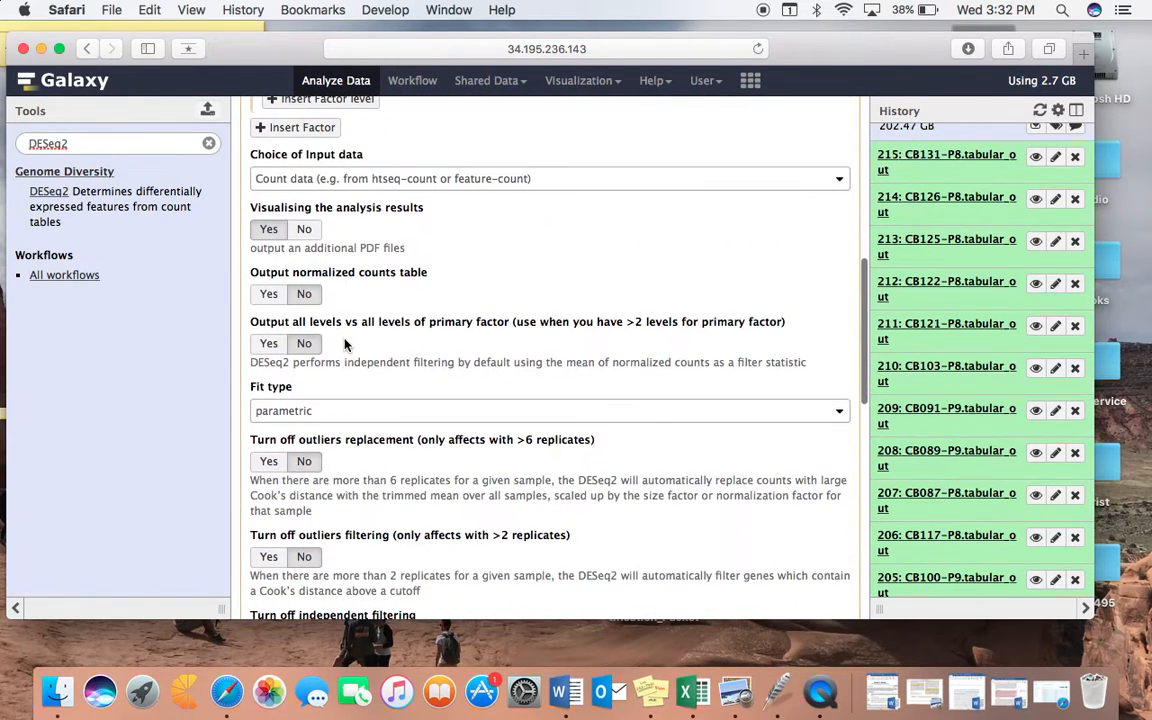
click(289, 473)
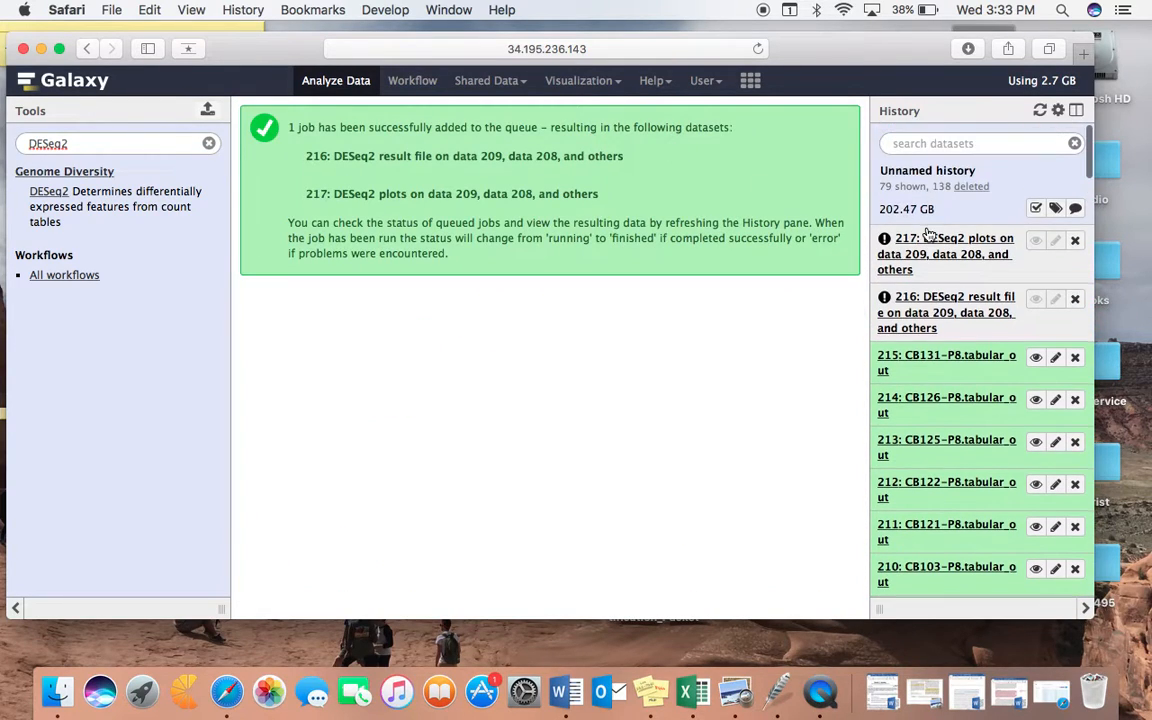